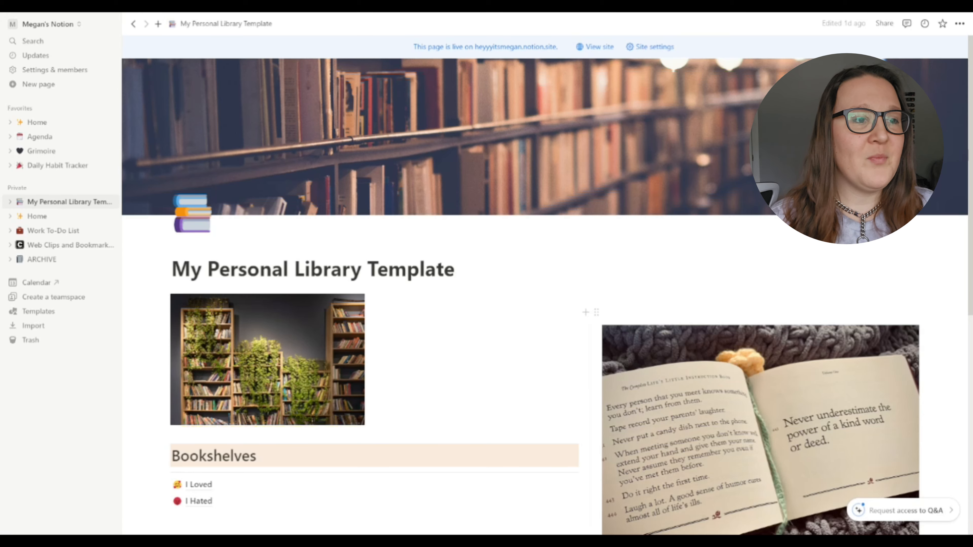
- Look over the library page and its Book List in the All Books, Completed, To Be Read and Currently Reading views
{"action": "scroll", "coordinate": [544, 284], "scroll_direction": "down", "scroll_amount": 4}
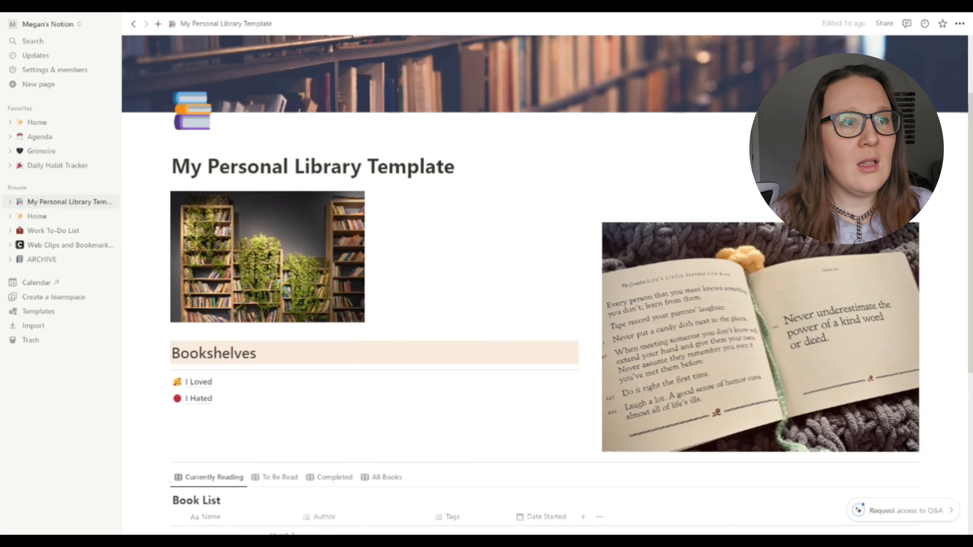
{"action": "scroll", "coordinate": [543, 284], "scroll_direction": "up", "scroll_amount": 4}
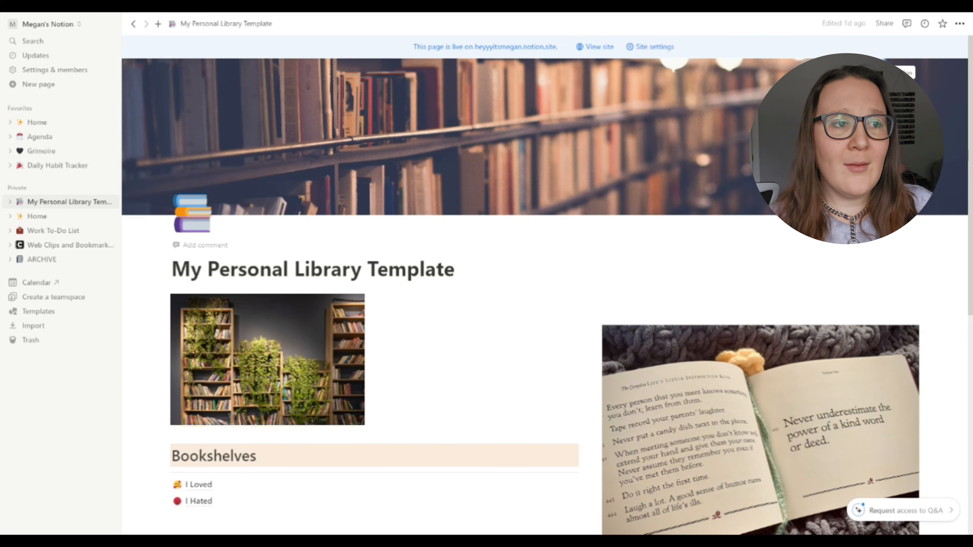
{"action": "scroll", "coordinate": [544, 283], "scroll_direction": "down", "scroll_amount": 4}
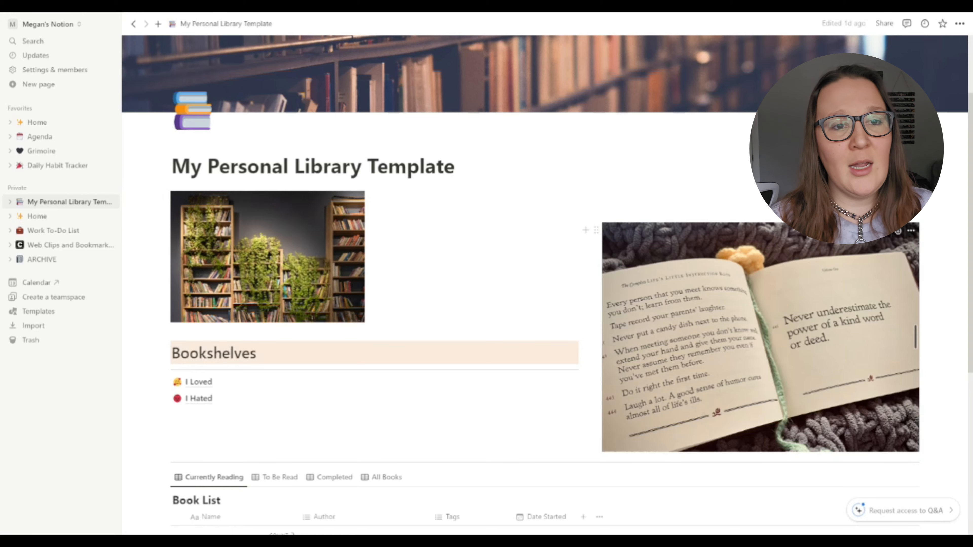
{"action": "scroll", "coordinate": [598, 307], "scroll_direction": "down", "scroll_amount": 2}
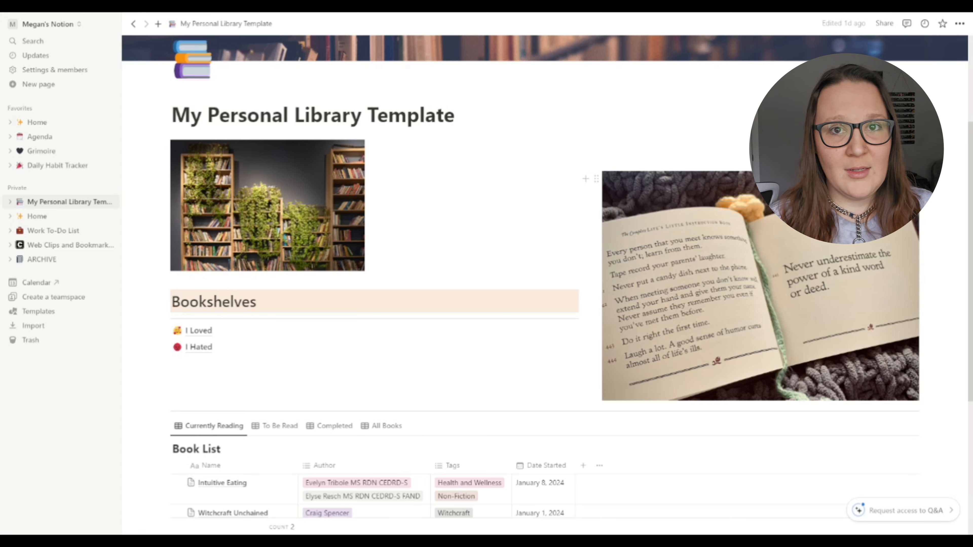
{"action": "scroll", "coordinate": [276, 356], "scroll_direction": "down", "scroll_amount": 4}
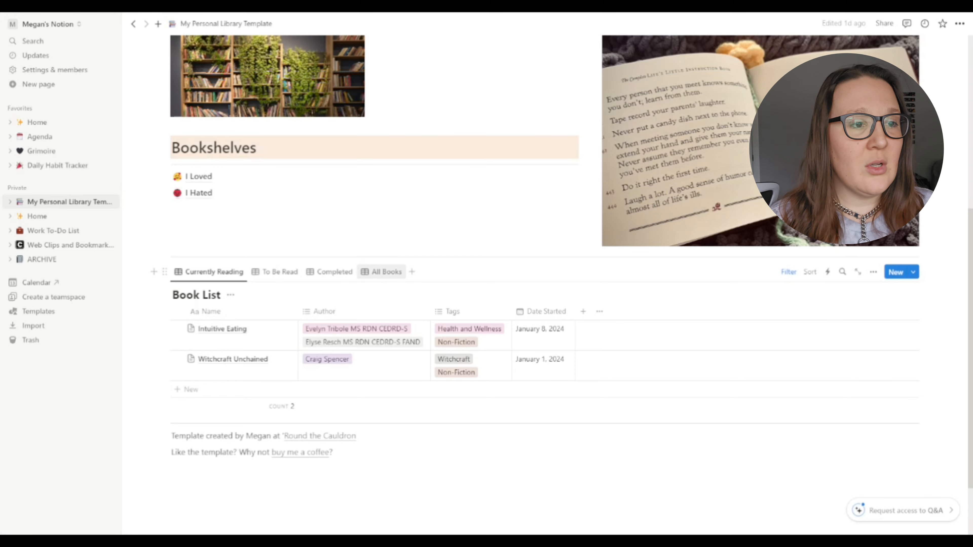
{"action": "left_click", "coordinate": [379, 272]}
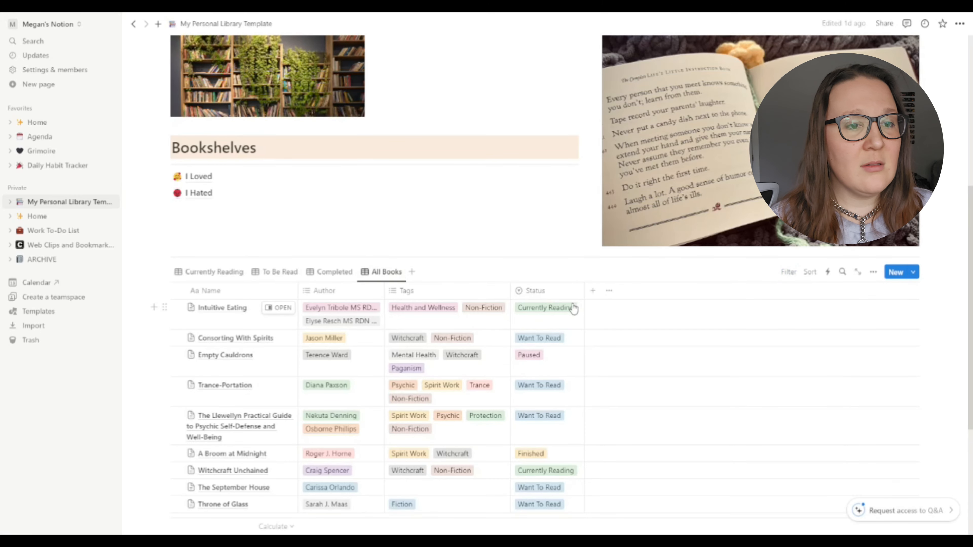
{"action": "scroll", "coordinate": [583, 318], "scroll_direction": "down", "scroll_amount": 2}
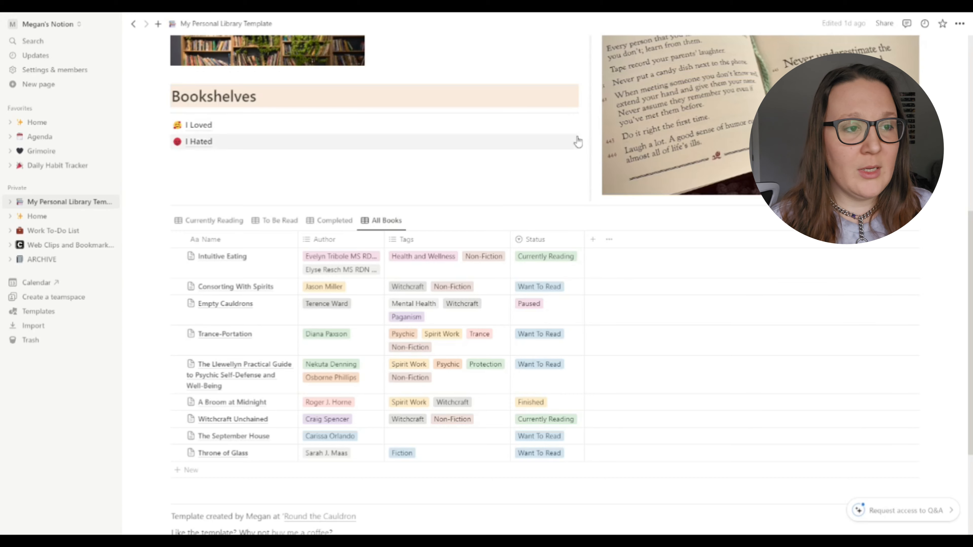
{"action": "left_click", "coordinate": [327, 227]}
{"action": "left_click", "coordinate": [276, 241]}
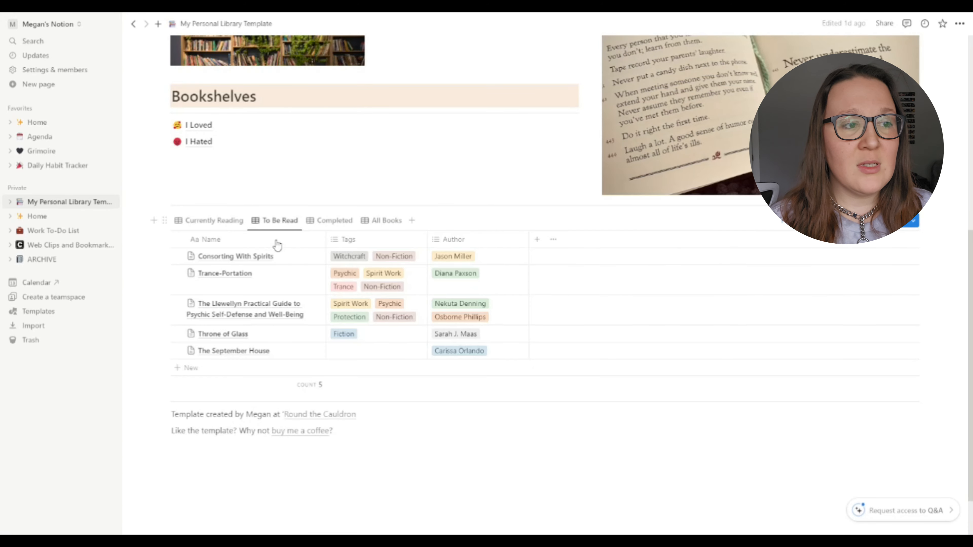
{"action": "left_click", "coordinate": [203, 223]}
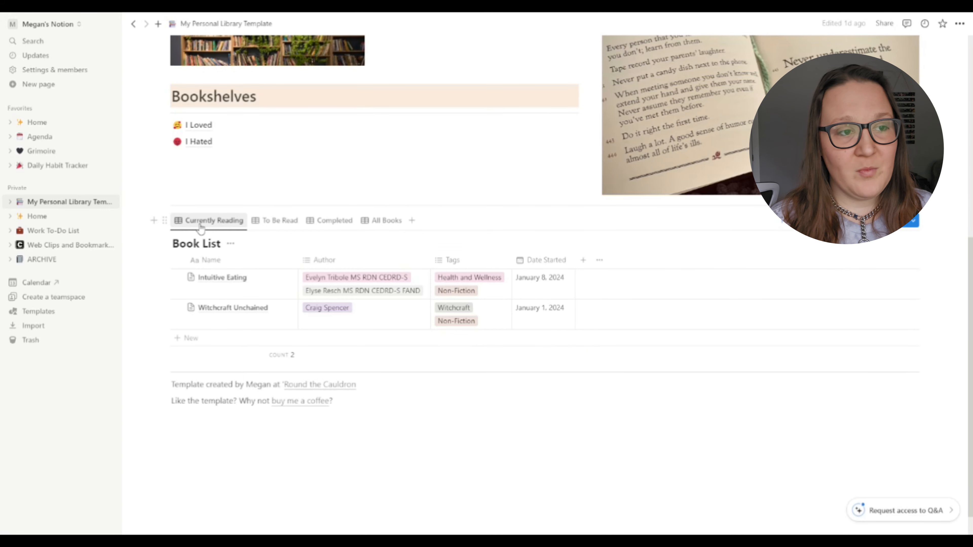
- In the All Books view, review the Status and Tags options of Intuitive Eating and the Author options of Consorting With Spirits
{"action": "left_click", "coordinate": [388, 229]}
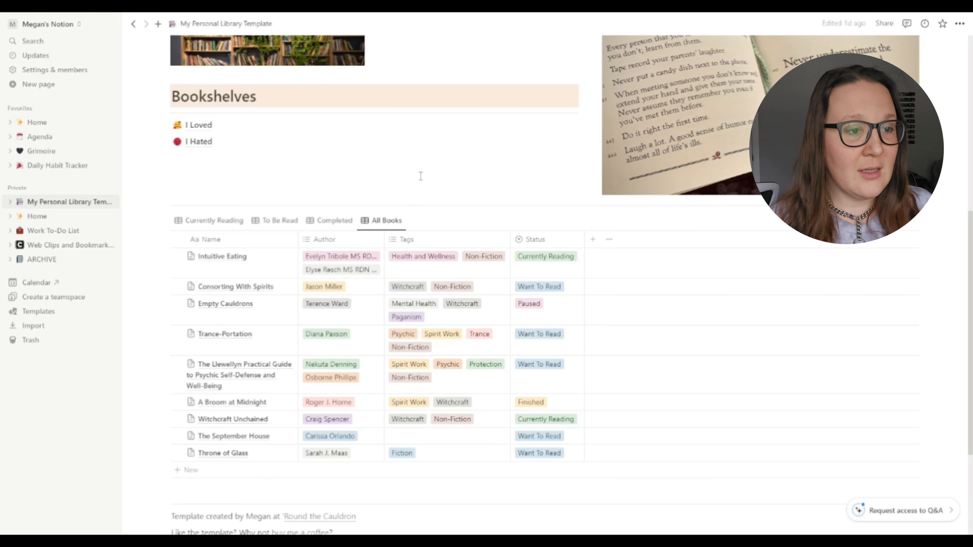
{"action": "left_click", "coordinate": [549, 269]}
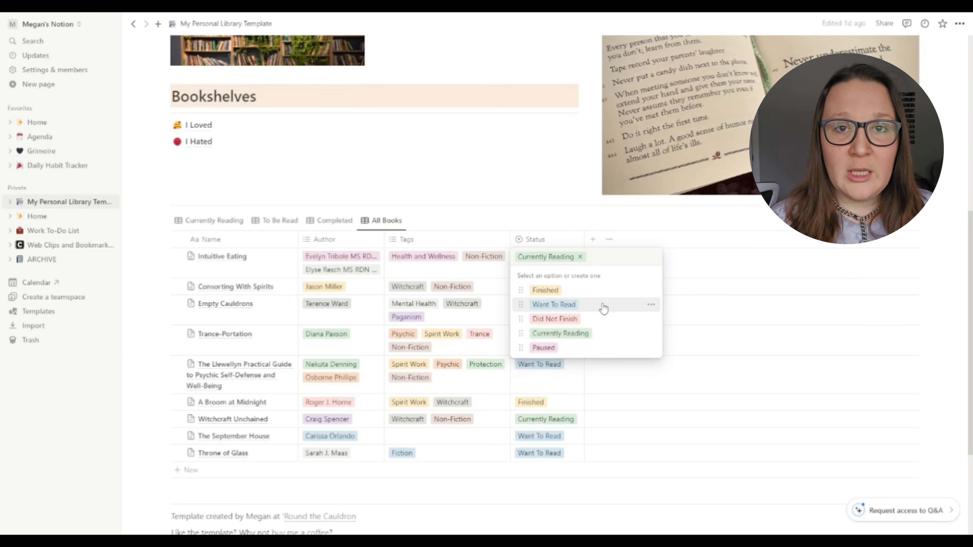
{"action": "left_click", "coordinate": [500, 271]}
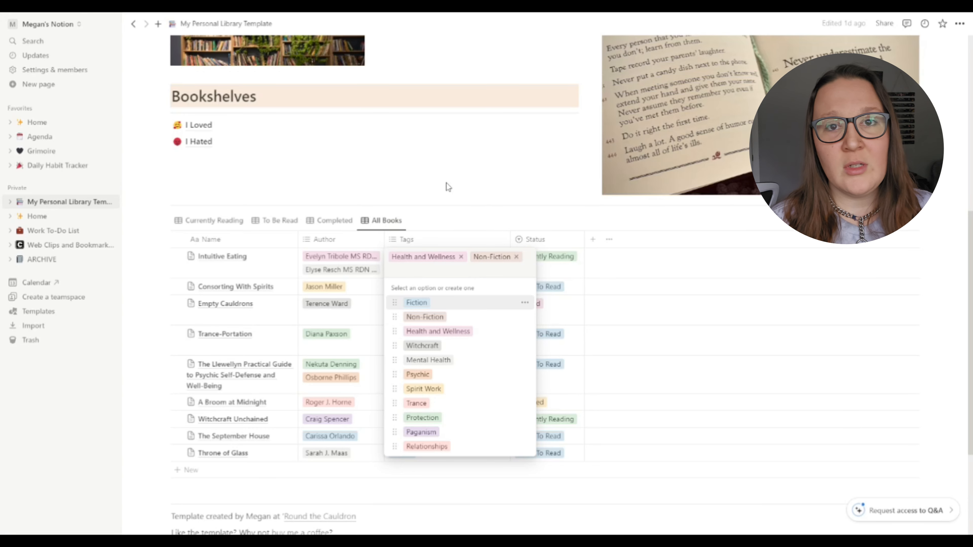
{"action": "key", "text": "Escape"}
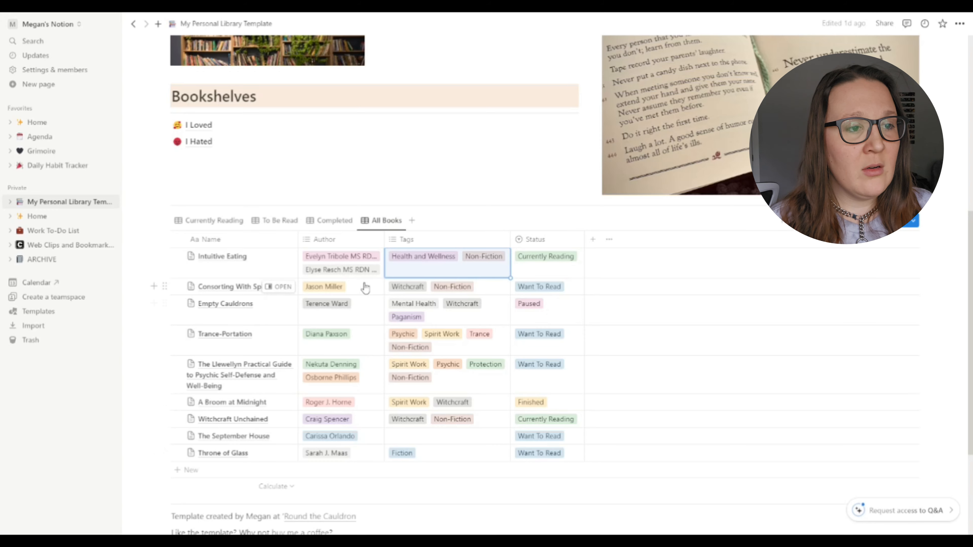
{"action": "left_click", "coordinate": [365, 287]}
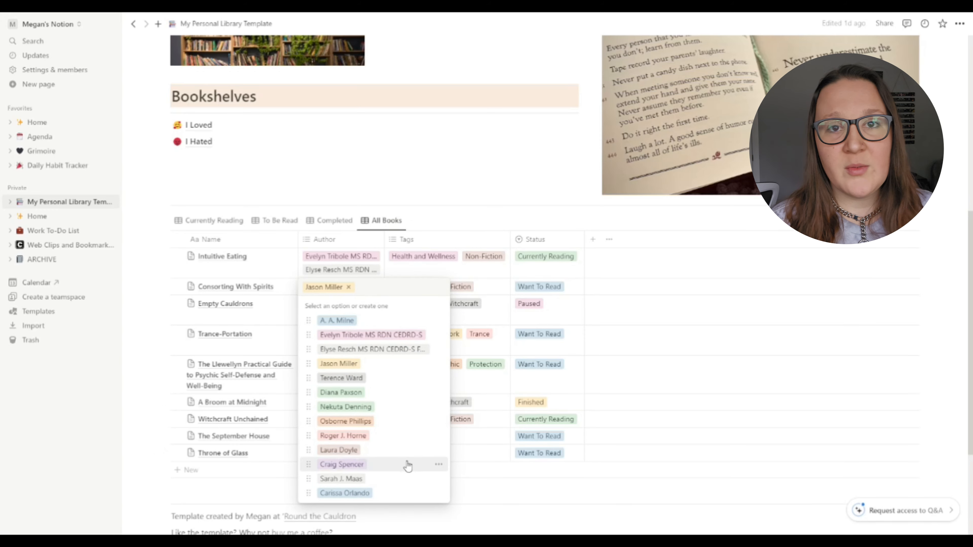
{"action": "key", "text": "Escape"}
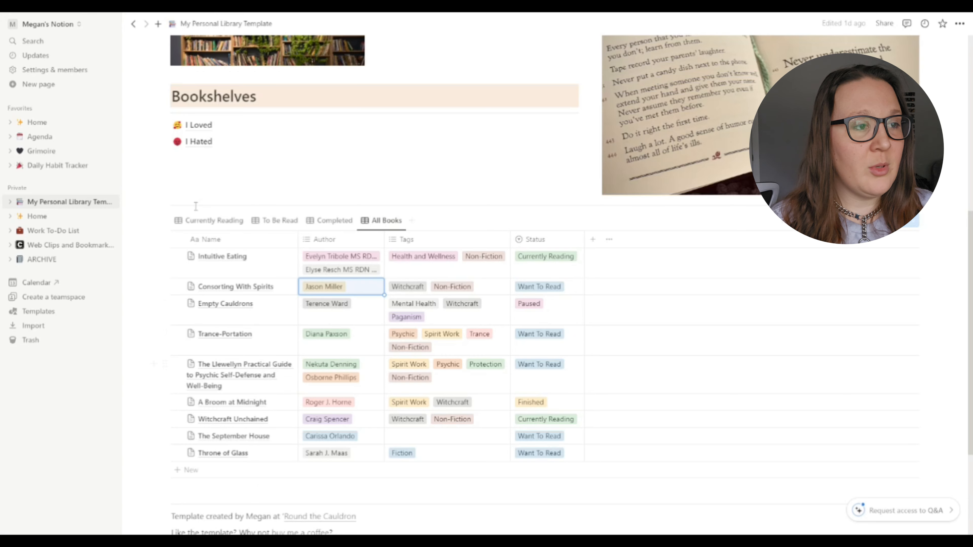
- Read the A Broom at Midnight page from the Completed view and open Witchcraft Unchained from the Currently Reading view
{"action": "left_click", "coordinate": [333, 221]}
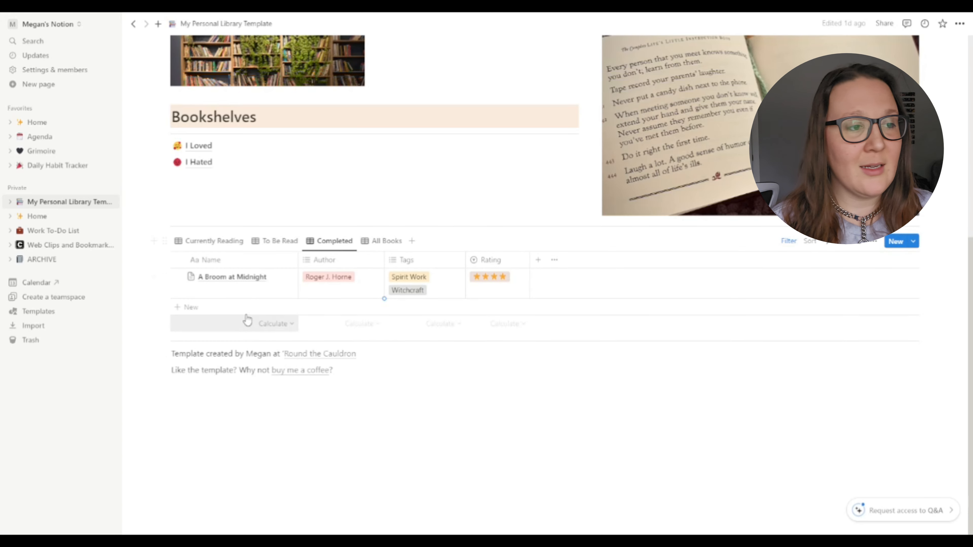
{"action": "left_click", "coordinate": [282, 277]}
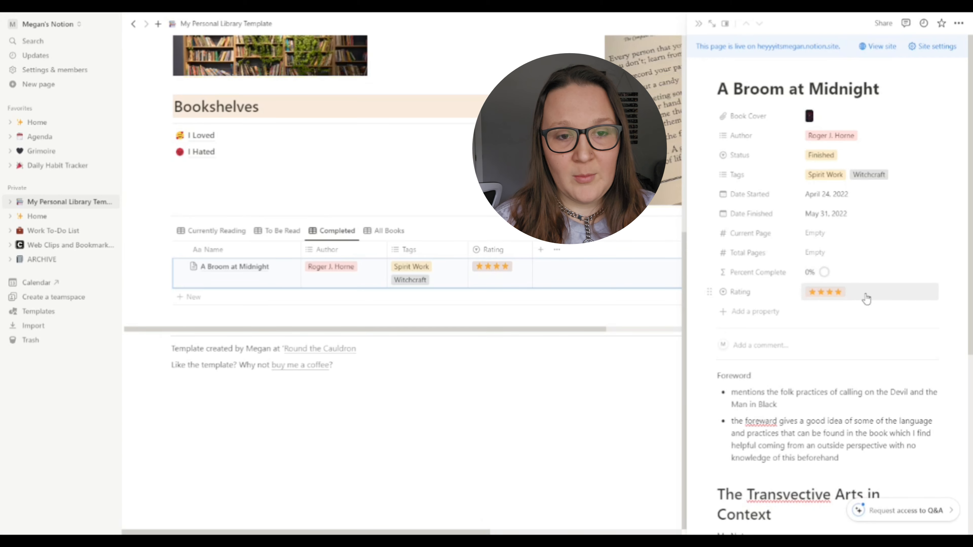
{"action": "scroll", "coordinate": [831, 147], "scroll_direction": "down", "scroll_amount": 7}
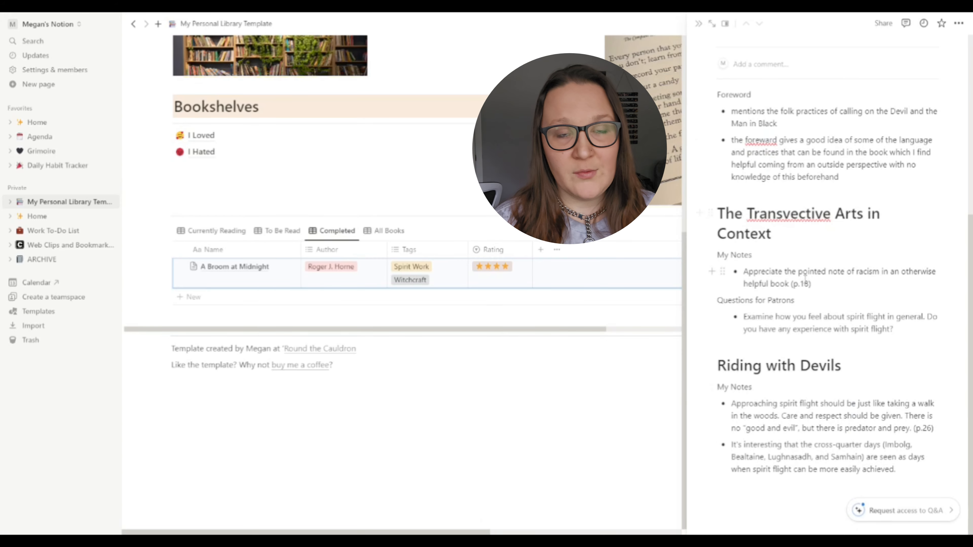
{"action": "scroll", "coordinate": [804, 274], "scroll_direction": "up", "scroll_amount": 4}
{"action": "scroll", "coordinate": [853, 283], "scroll_direction": "up", "scroll_amount": 4}
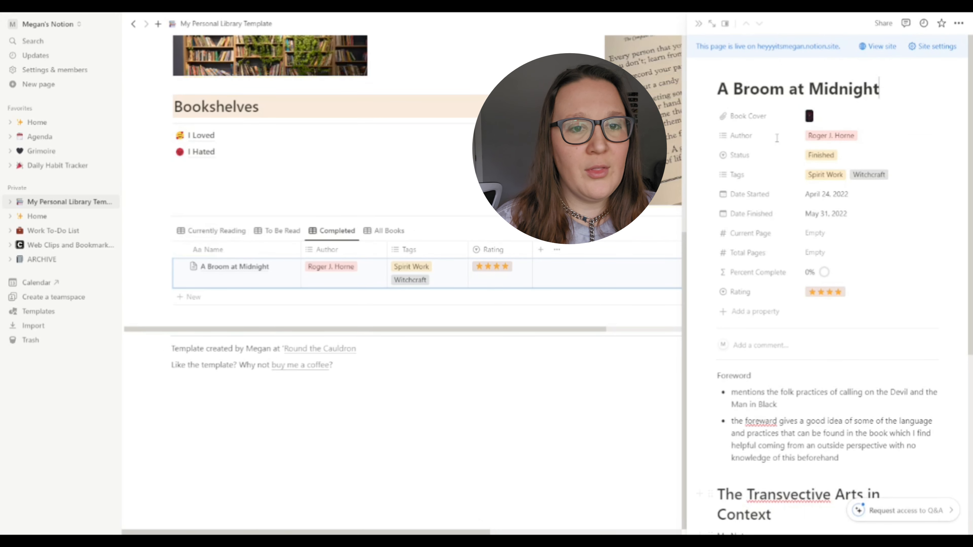
{"action": "left_click", "coordinate": [216, 230]}
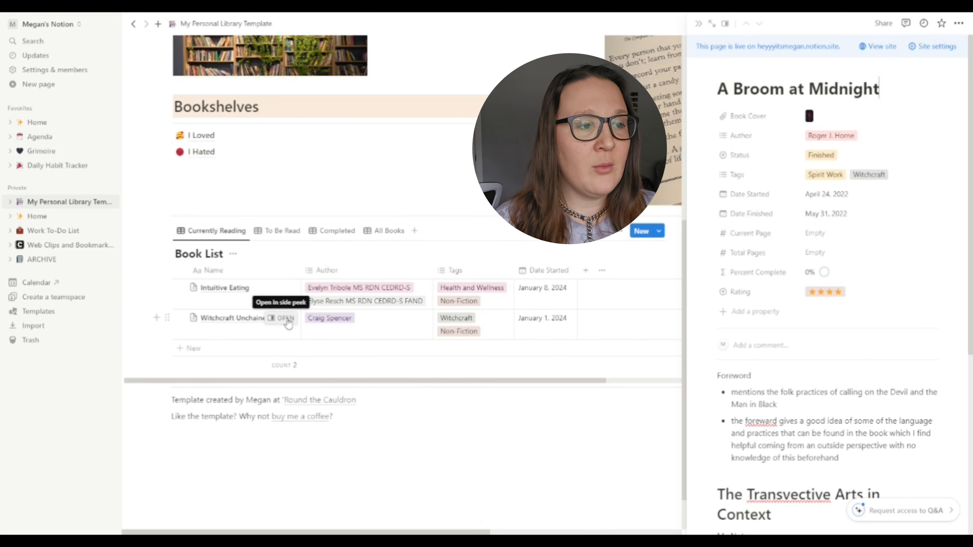
{"action": "left_click", "coordinate": [280, 317]}
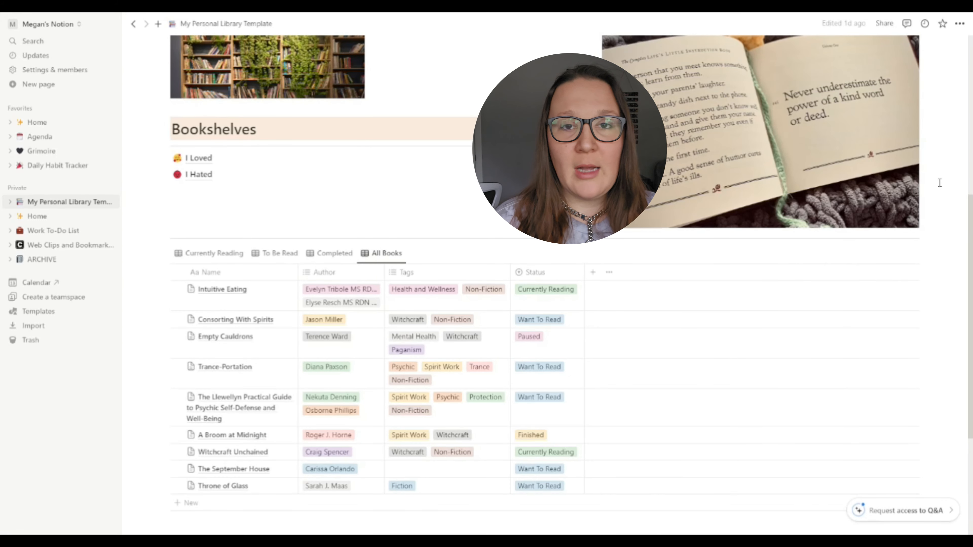
- Add a new entry to the All Books view using the New Book template and look over its page
{"action": "scroll", "coordinate": [911, 178], "scroll_direction": "down", "scroll_amount": 2}
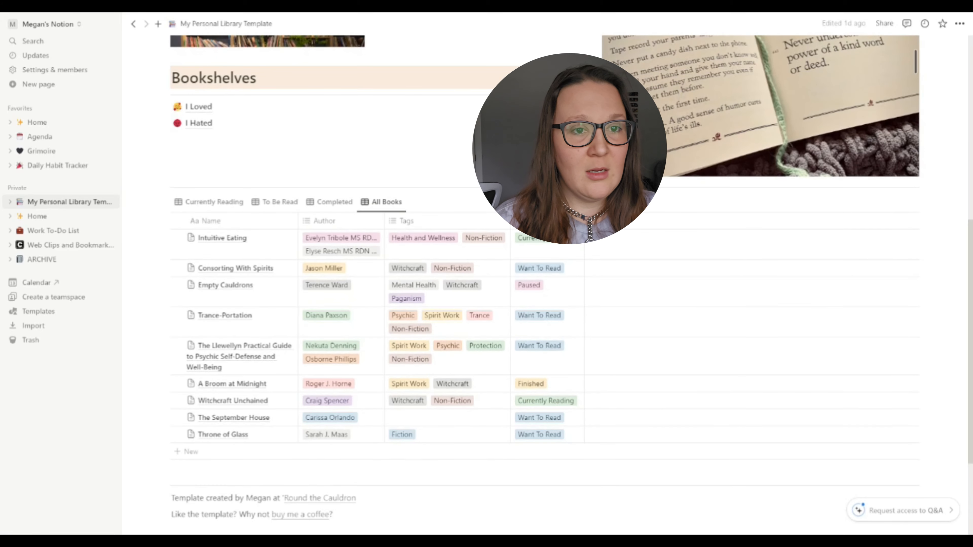
{"action": "left_click", "coordinate": [894, 202]}
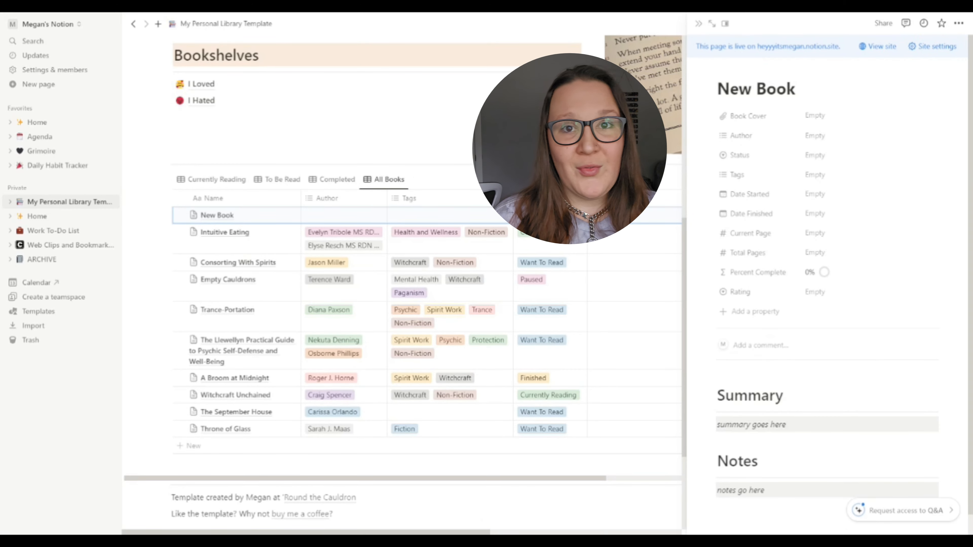
{"action": "scroll", "coordinate": [824, 306], "scroll_direction": "down", "scroll_amount": 1}
- Set the All Books view's layout to open pages in Center peek
{"action": "scroll", "coordinate": [869, 311], "scroll_direction": "up", "scroll_amount": 4}
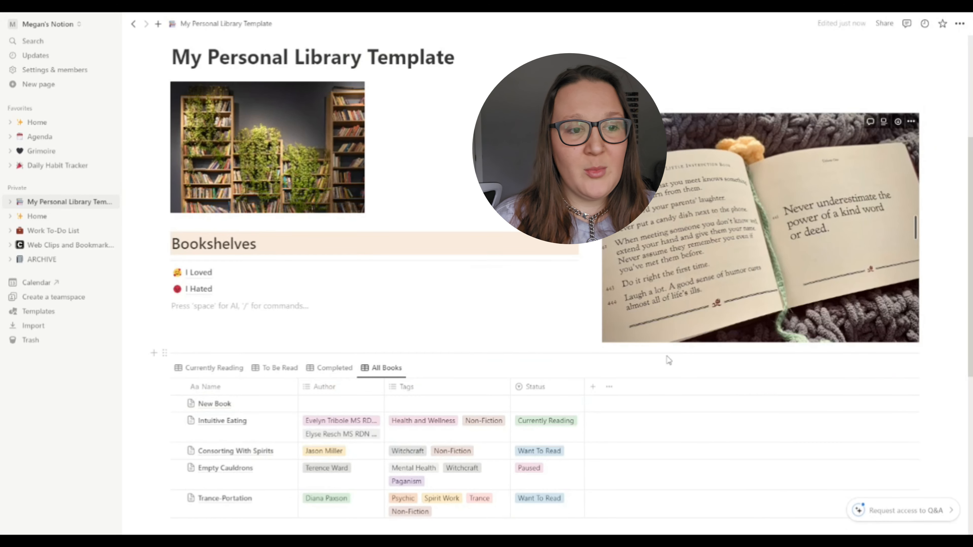
{"action": "scroll", "coordinate": [669, 360], "scroll_direction": "down", "scroll_amount": 2}
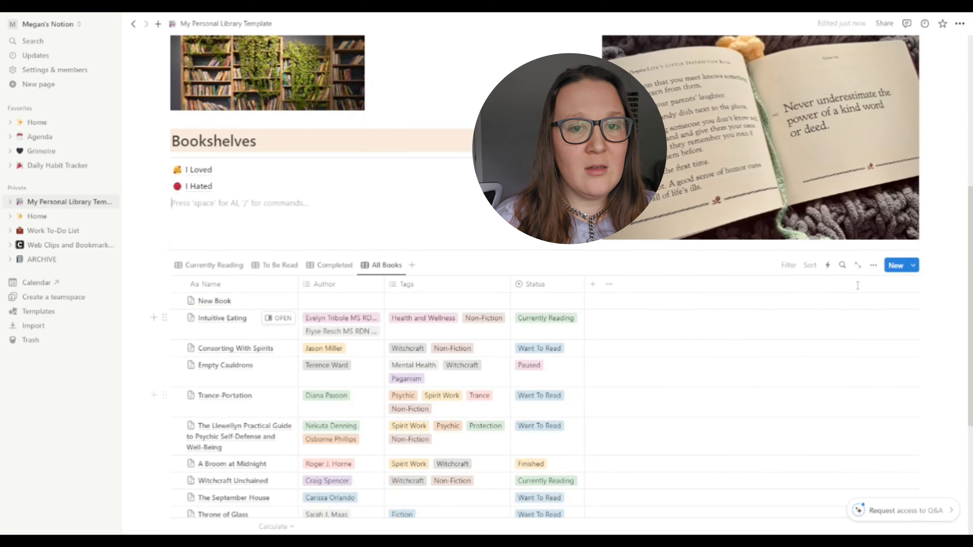
{"action": "left_click", "coordinate": [873, 267]}
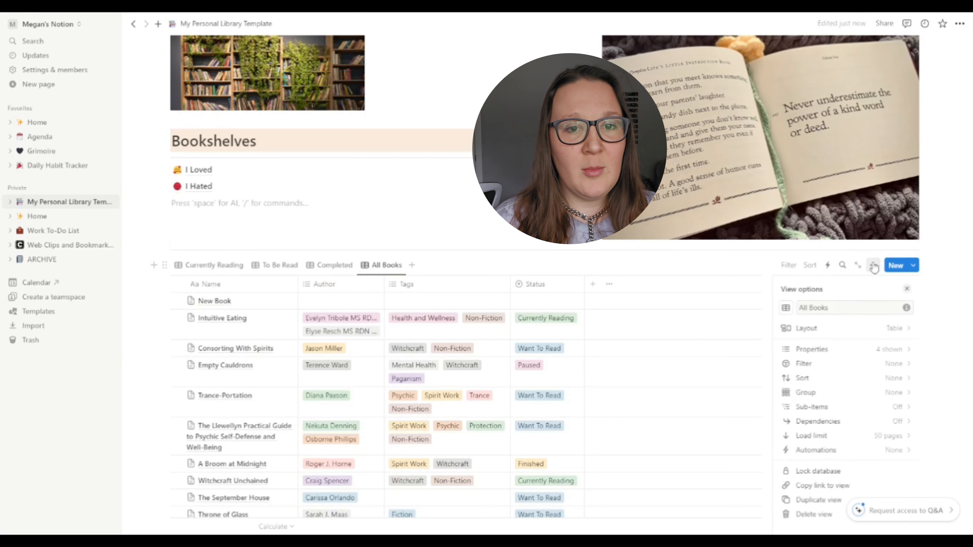
{"action": "left_click", "coordinate": [860, 331]}
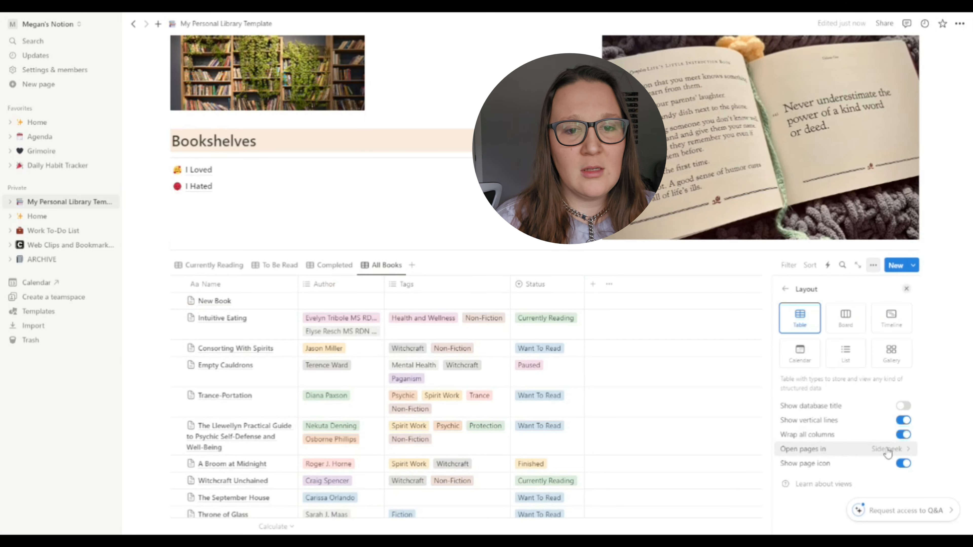
{"action": "left_click", "coordinate": [909, 451]}
{"action": "left_click", "coordinate": [853, 391]}
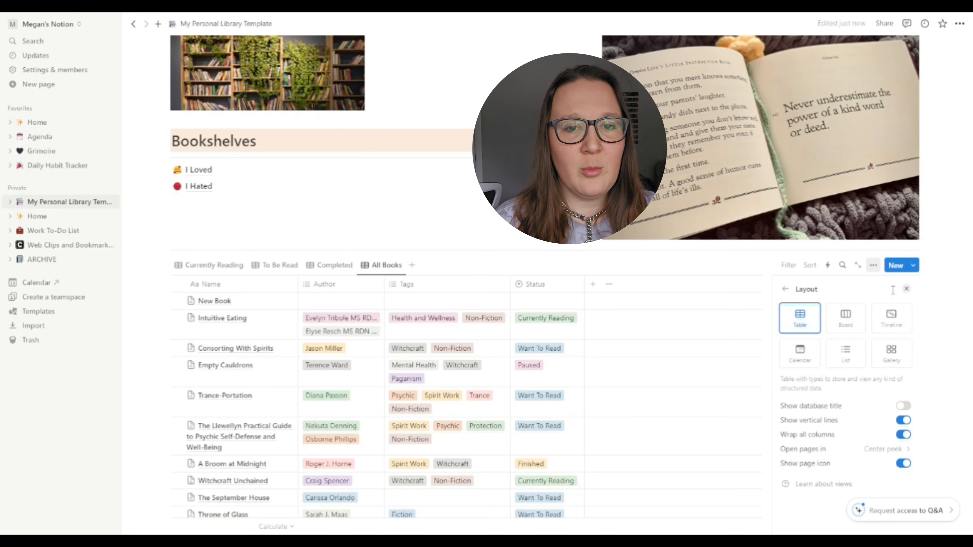
{"action": "left_click", "coordinate": [614, 250]}
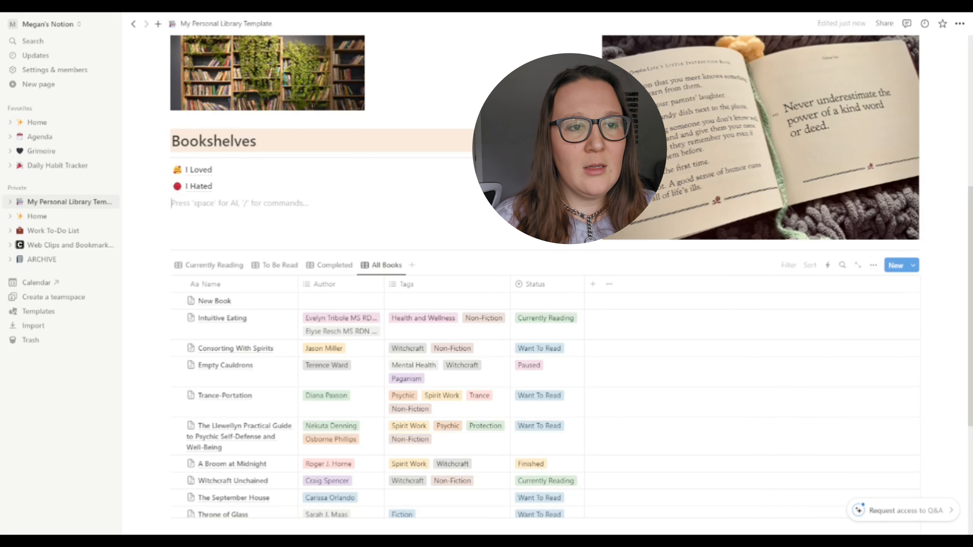
- Add another New Book entry to the All Books view and embed the copied Amazon image link as its Book Cover
{"action": "left_click", "coordinate": [896, 265]}
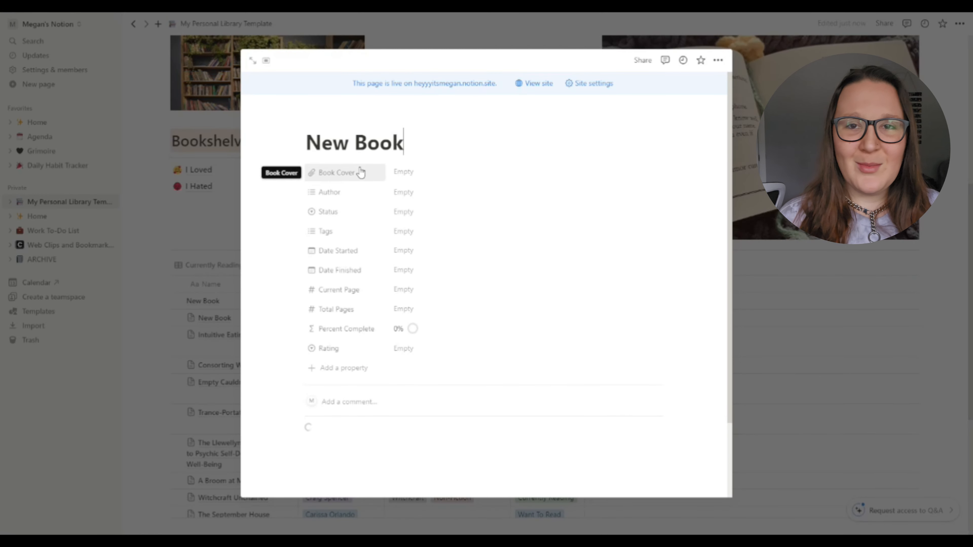
{"action": "left_click", "coordinate": [424, 173]}
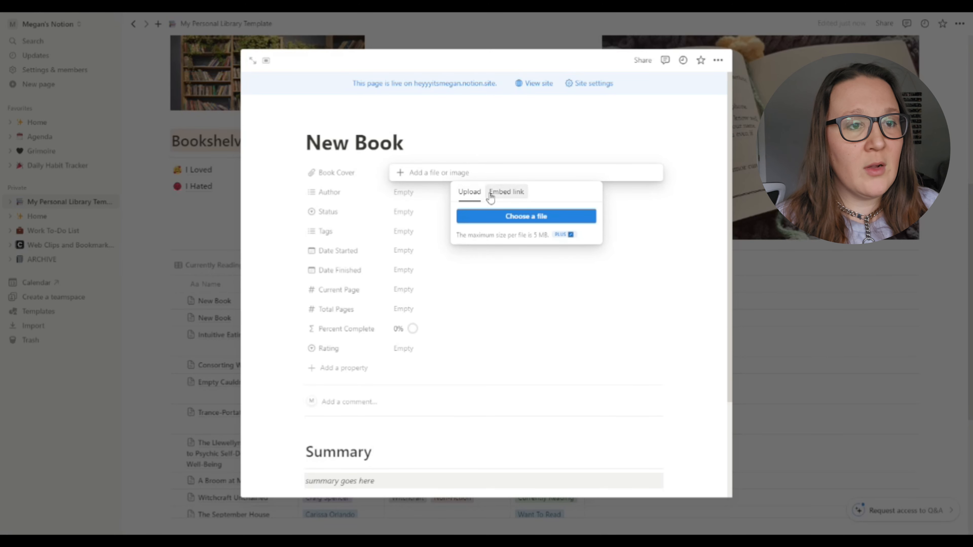
{"action": "left_click", "coordinate": [506, 191]}
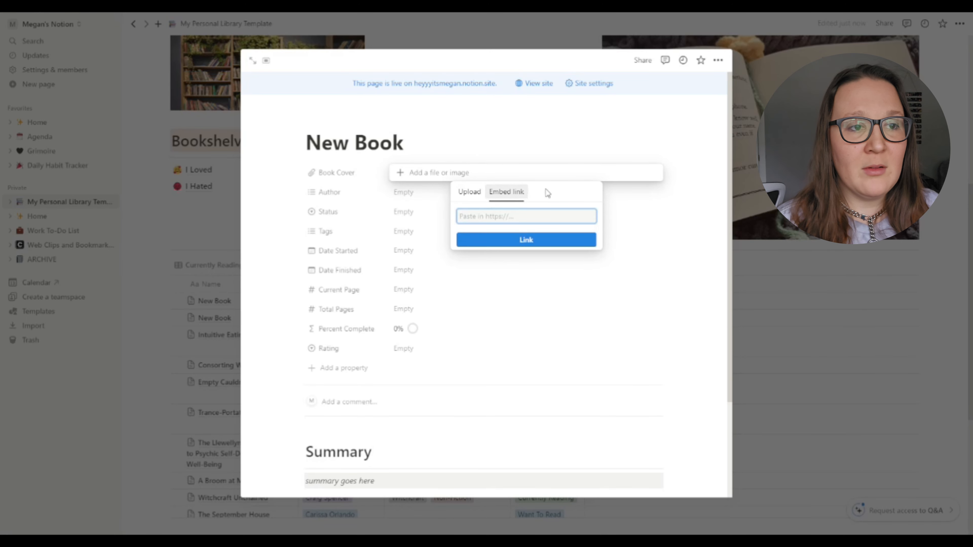
{"action": "left_click", "coordinate": [717, 169]}
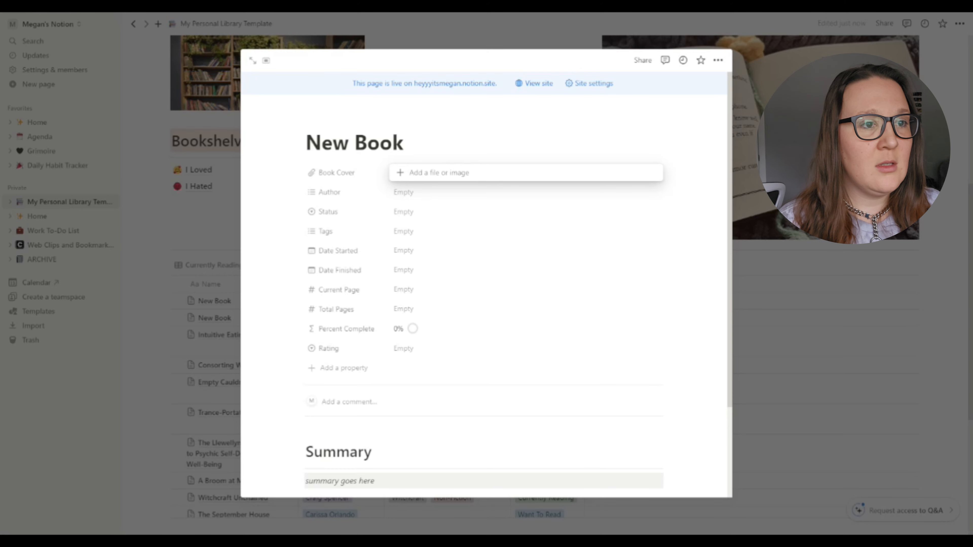
{"action": "left_click", "coordinate": [467, 172]}
{"action": "left_click", "coordinate": [504, 192]}
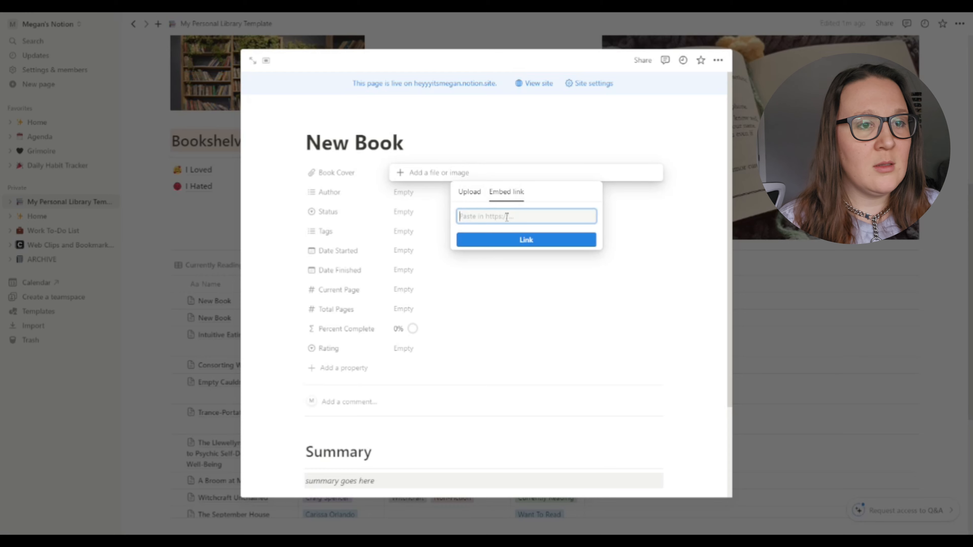
{"action": "key", "text": "ctrl+v"}
{"action": "left_click", "coordinate": [521, 240]}
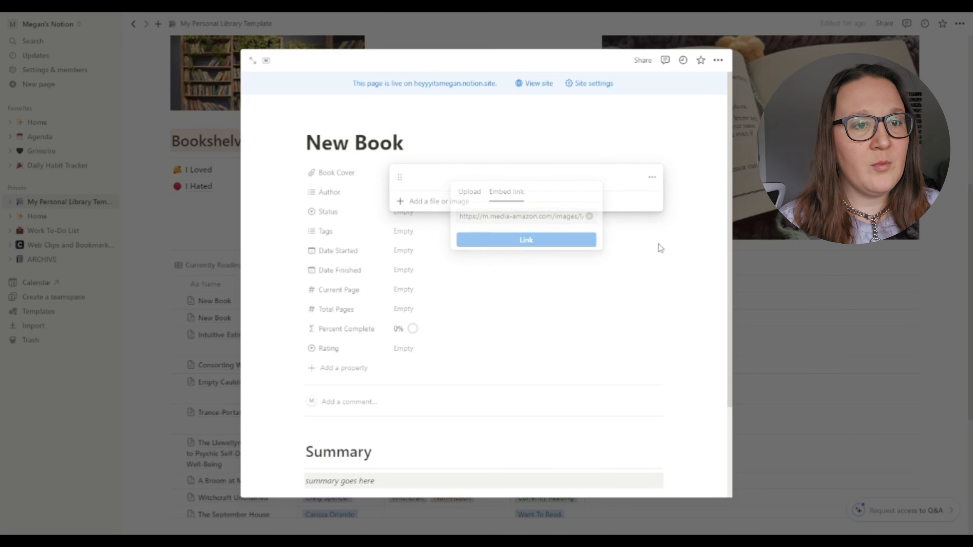
- Create Morgan Daimler as the new book's Author and set its Status to Want To Read
{"action": "left_click", "coordinate": [689, 160]}
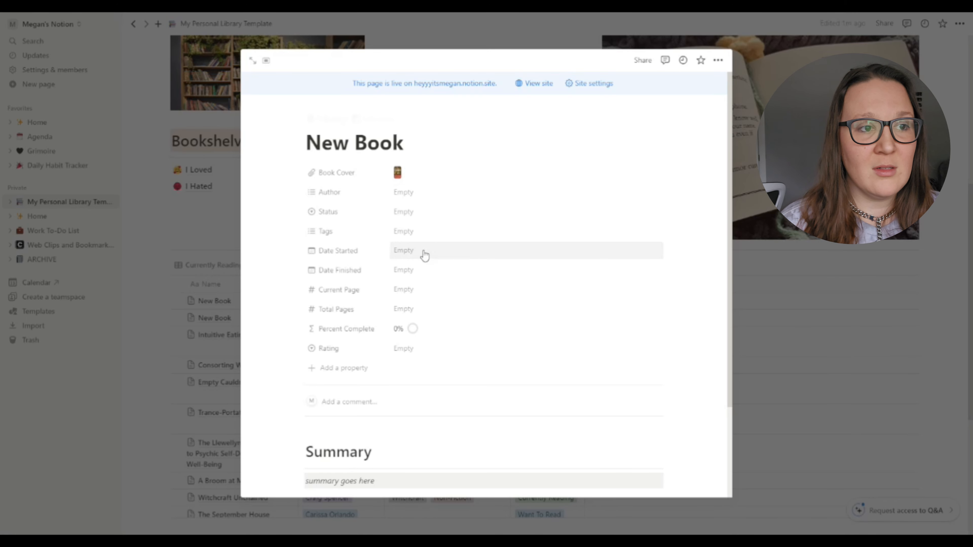
{"action": "left_click", "coordinate": [420, 195]}
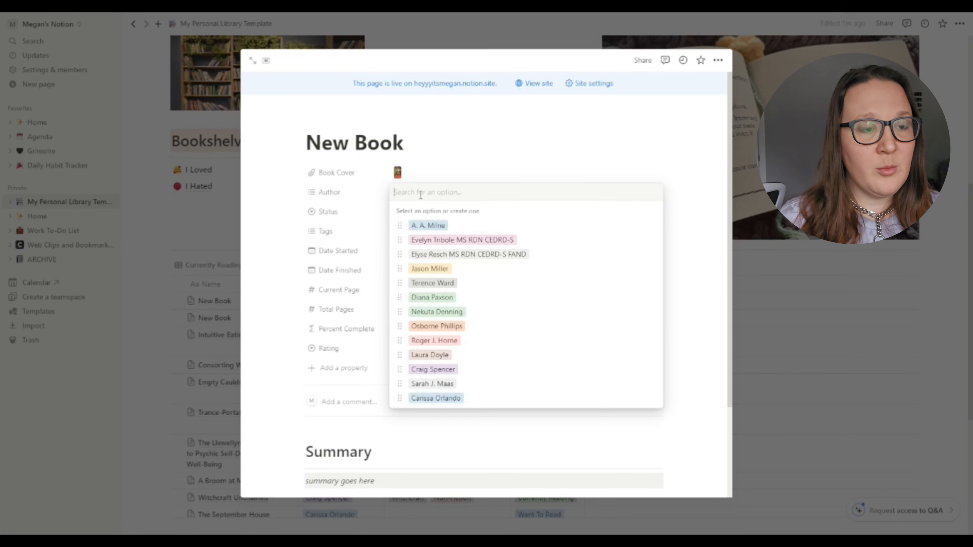
{"action": "type", "text": "Morgan Daimler"}
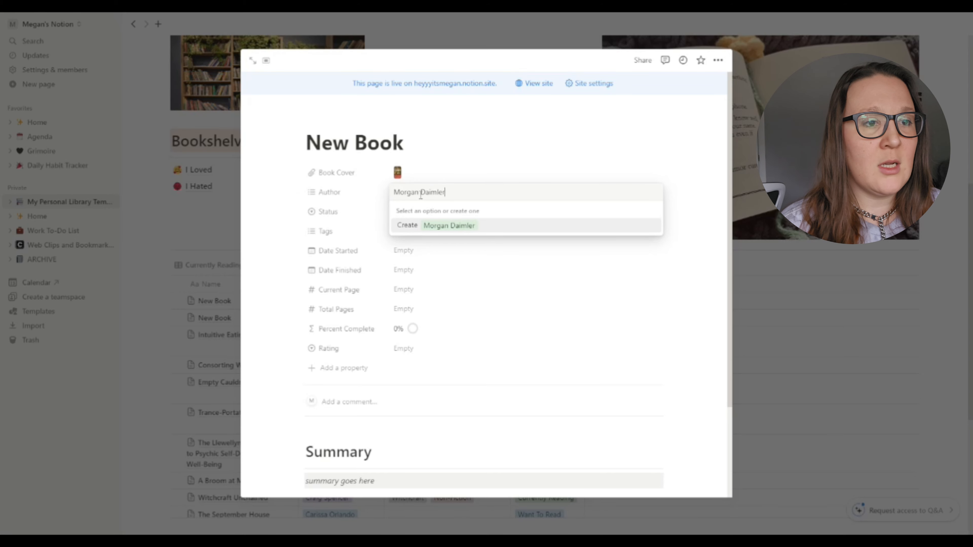
{"action": "key", "text": "Return"}
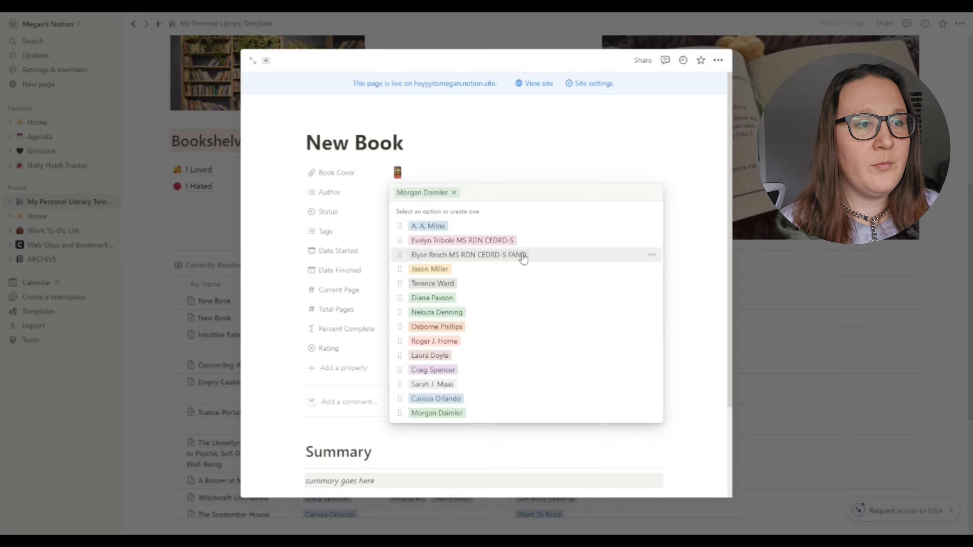
{"action": "key", "text": "Escape"}
{"action": "left_click", "coordinate": [421, 213]}
{"action": "key", "text": "Up"}
{"action": "key", "text": "Up"}
{"action": "key", "text": "Return"}
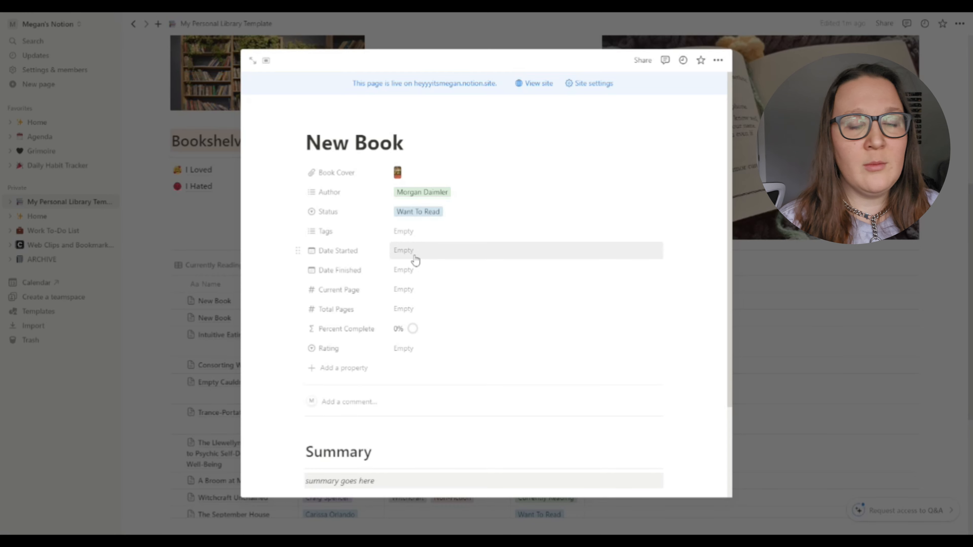
- Tag the new book with the existing Non-Fiction and Paganism options and a newly created Fae tag
{"action": "left_click", "coordinate": [405, 232]}
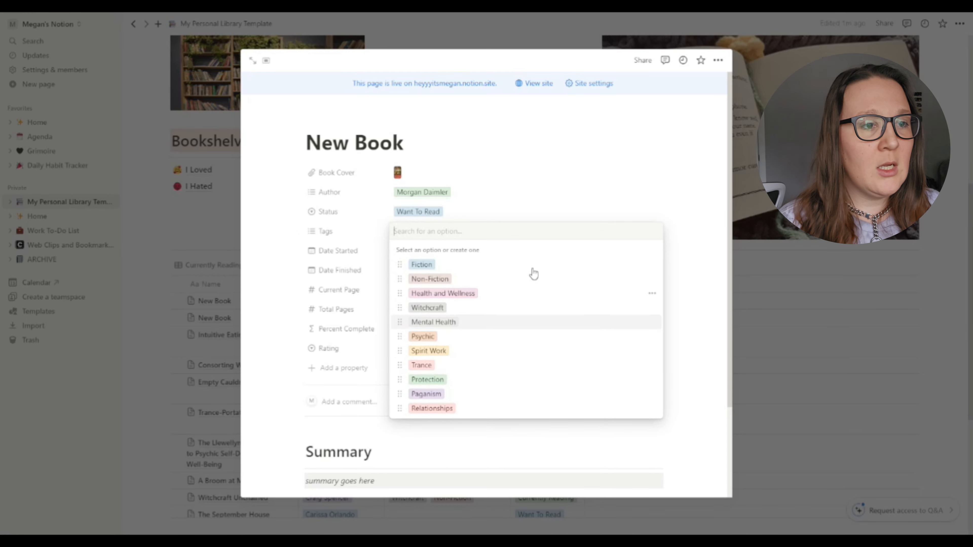
{"action": "left_click", "coordinate": [490, 279]}
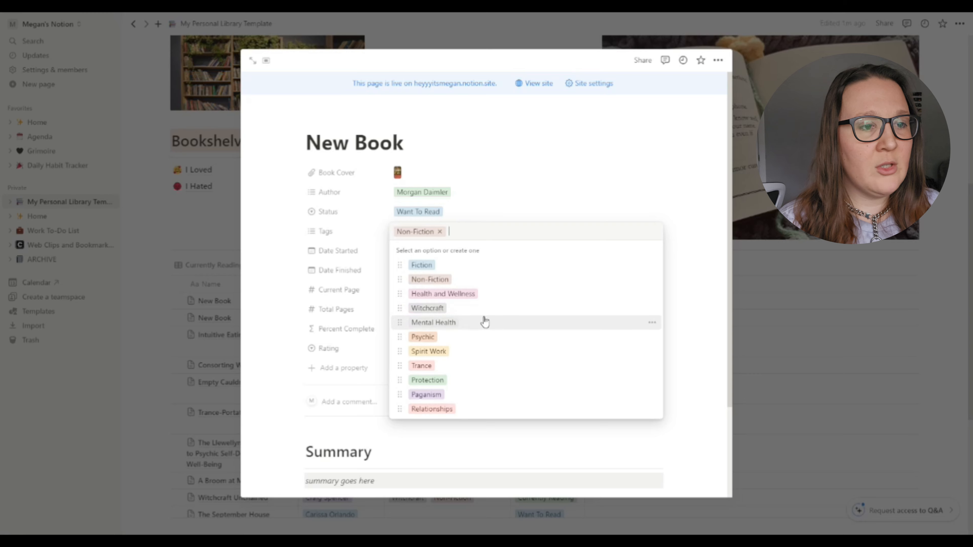
{"action": "left_click", "coordinate": [427, 395]}
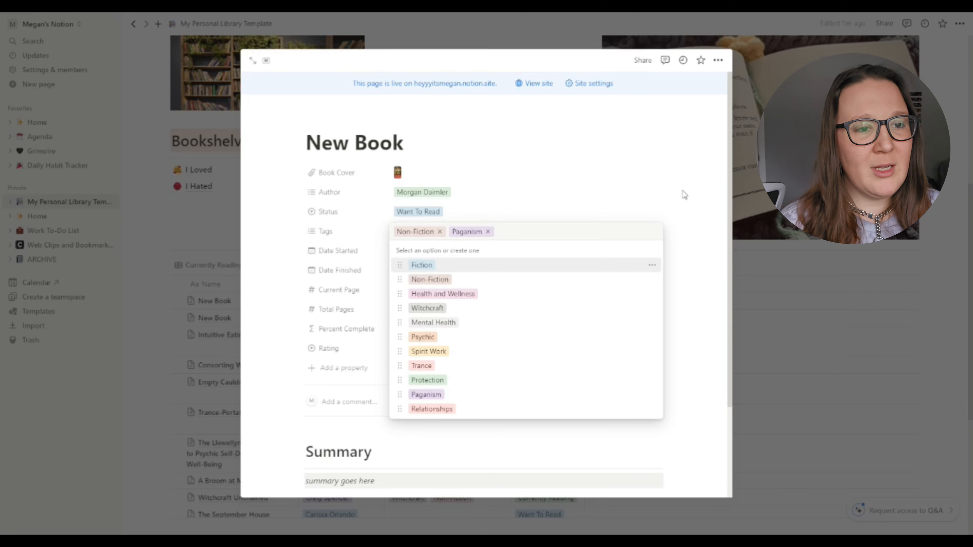
{"action": "type", "text": "Fai"}
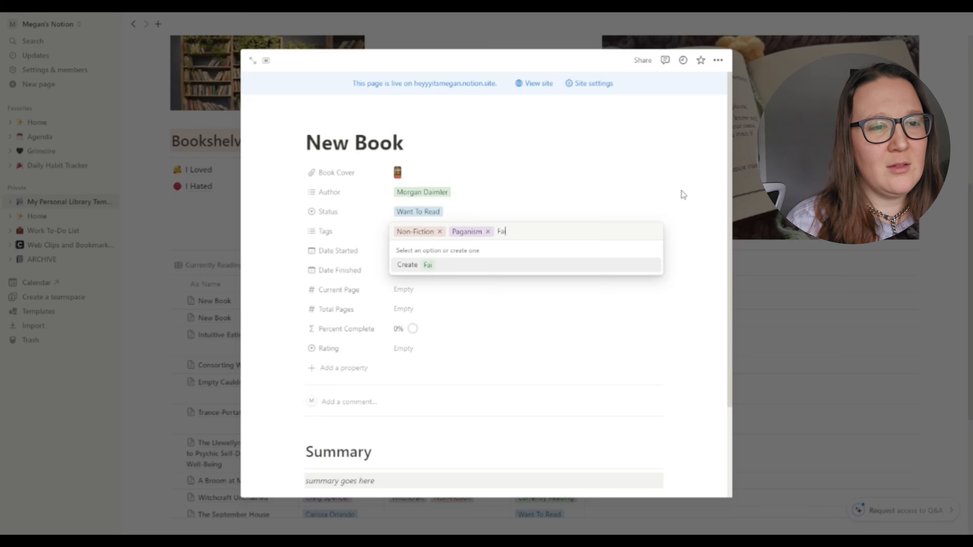
{"action": "key", "text": "Return"}
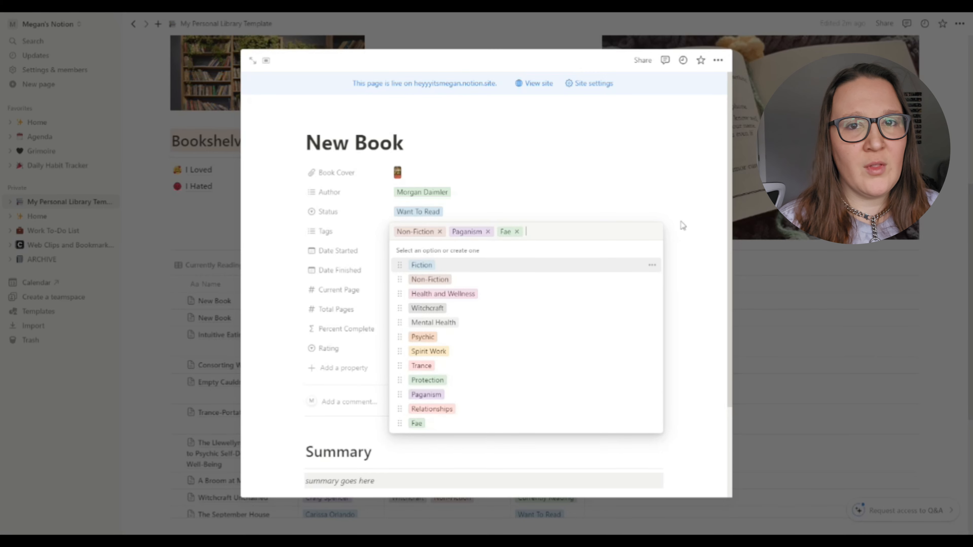
{"action": "left_click", "coordinate": [692, 217]}
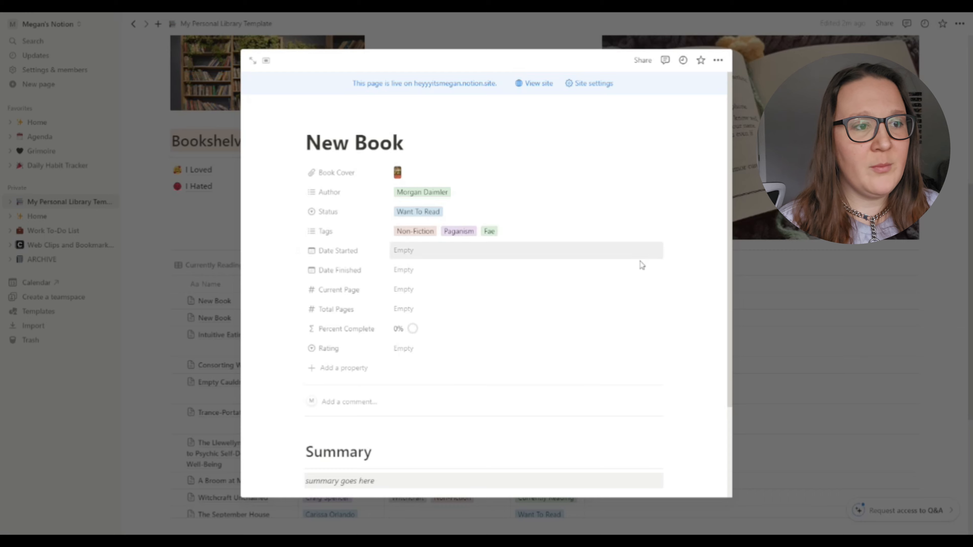
- Set the new book's Date Started to February 1, 2024
{"action": "left_click", "coordinate": [429, 252]}
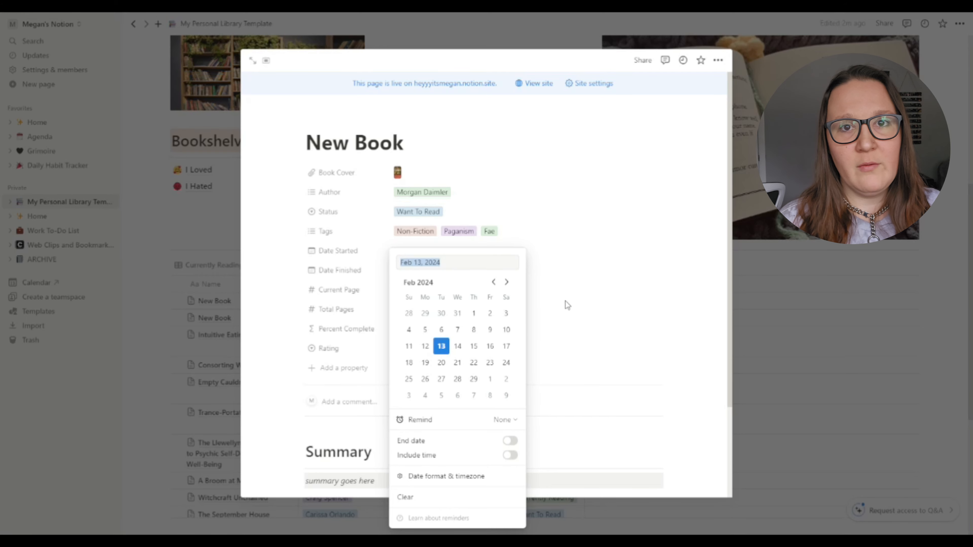
{"action": "left_click", "coordinate": [474, 313]}
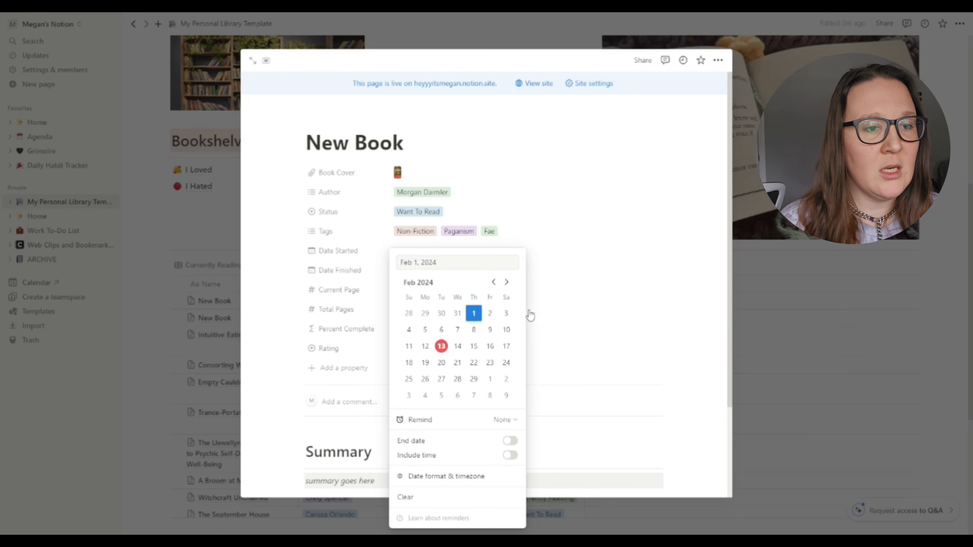
{"action": "left_click", "coordinate": [623, 255]}
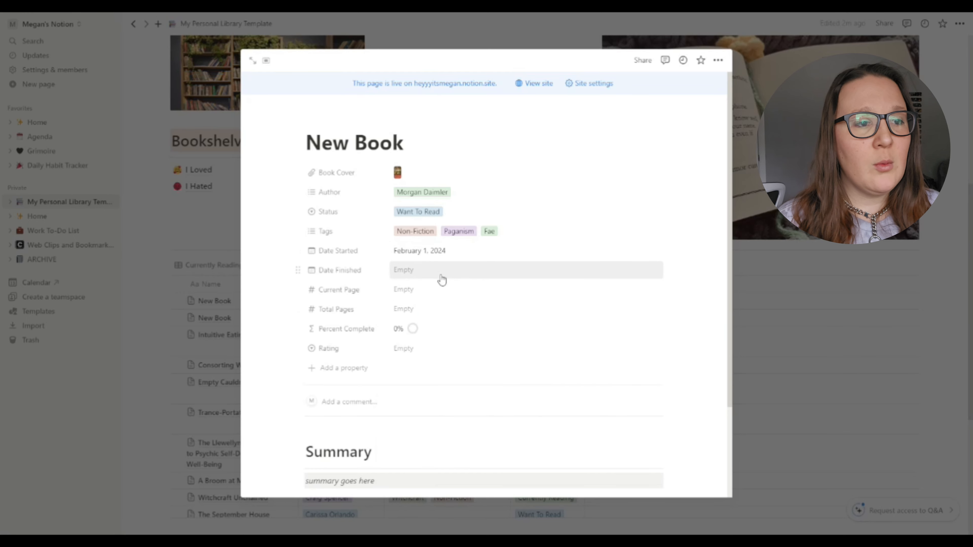
- Set the new book's Current Page to 2 and its Total Pages to 240
{"action": "left_click", "coordinate": [431, 294]}
{"action": "type", "text": "2"}
{"action": "key", "text": "Return"}
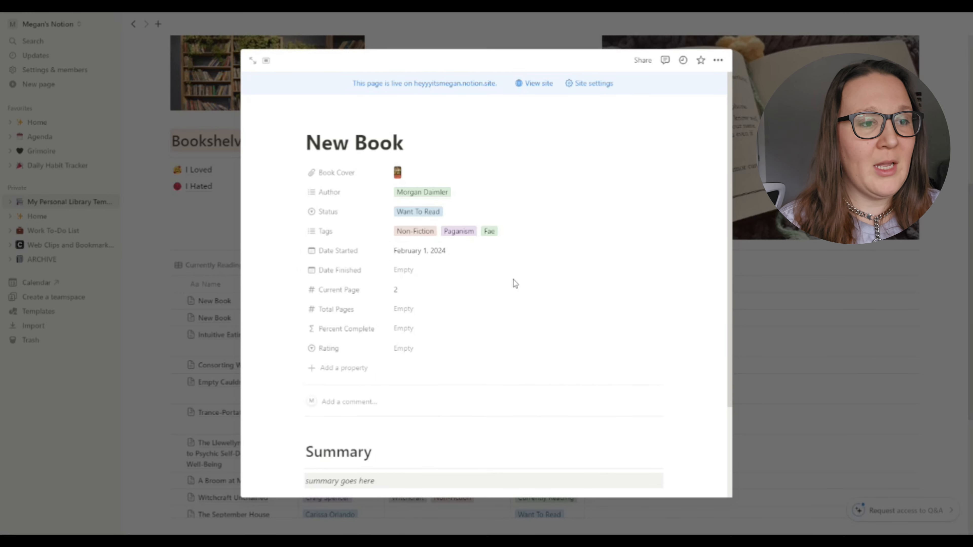
{"action": "left_click", "coordinate": [435, 309]}
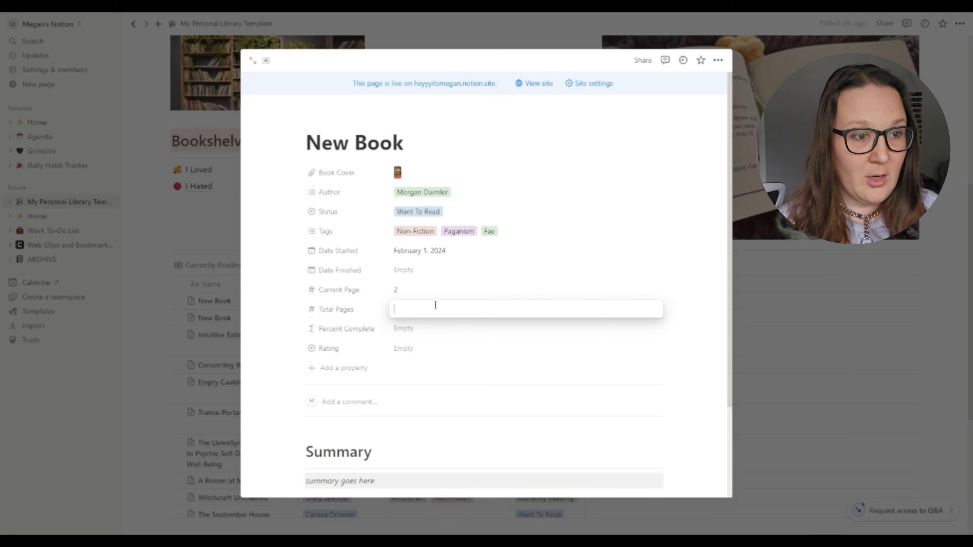
{"action": "type", "text": "240"}
{"action": "key", "text": "Return"}
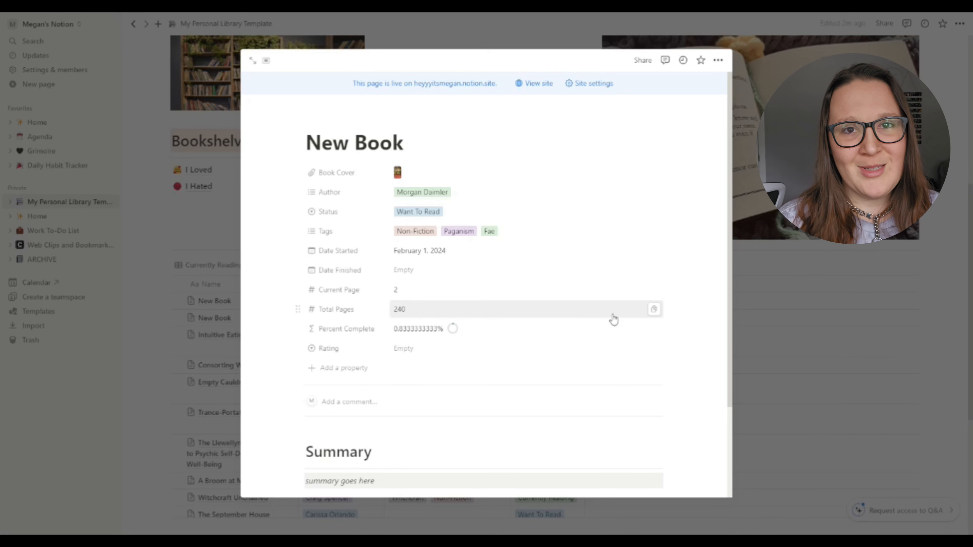
- Examine the Rating options and the Summary and Notes sections on the new book's page
{"action": "scroll", "coordinate": [617, 330], "scroll_direction": "down", "scroll_amount": 3}
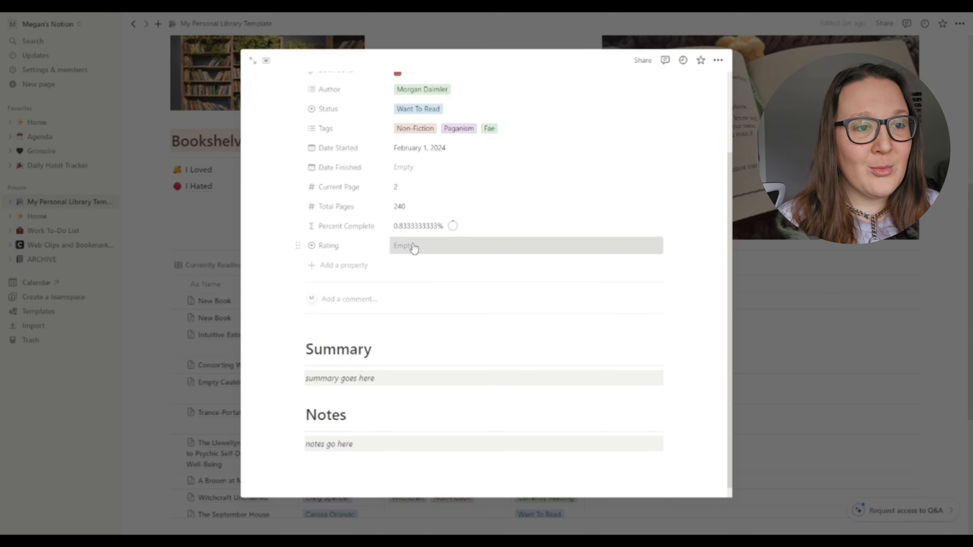
{"action": "left_click", "coordinate": [413, 247]}
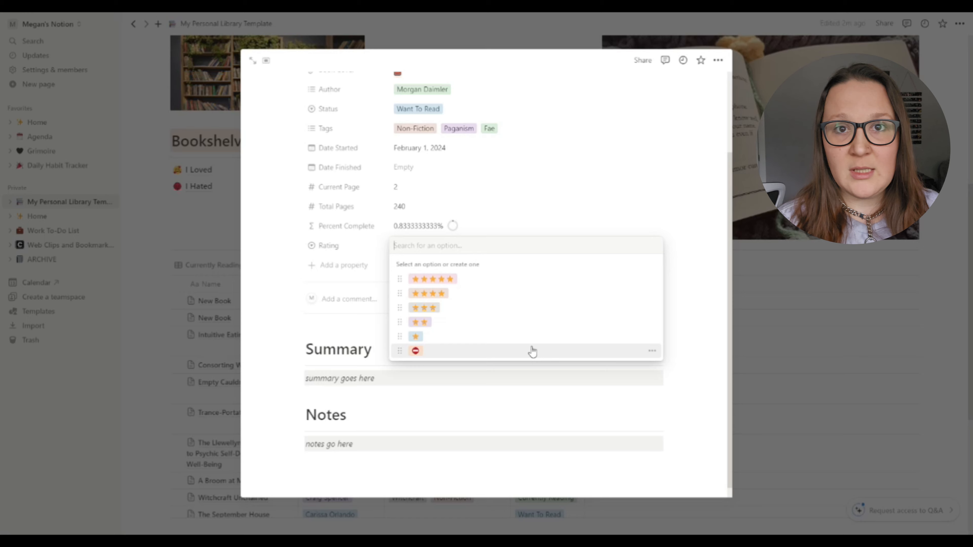
{"action": "left_click", "coordinate": [685, 293]}
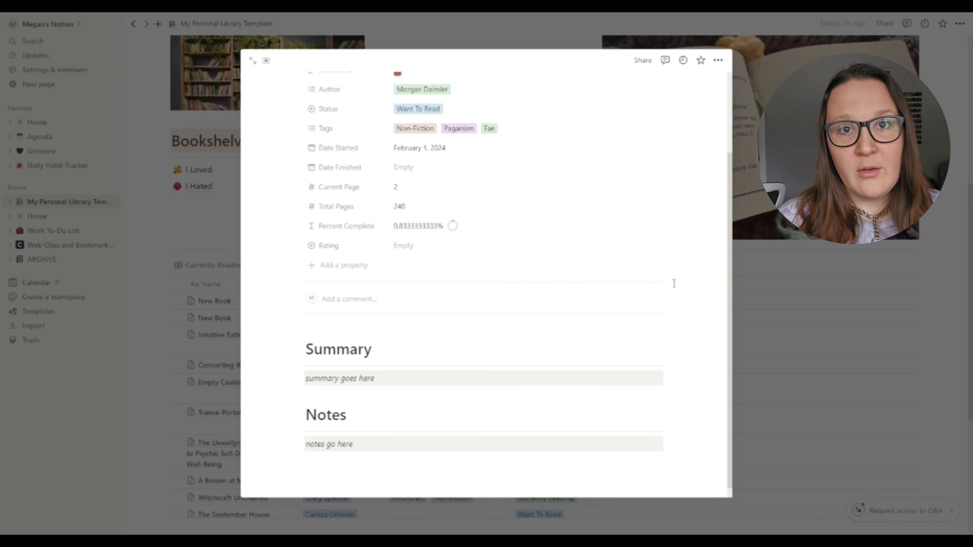
{"action": "scroll", "coordinate": [673, 283], "scroll_direction": "down", "scroll_amount": 1}
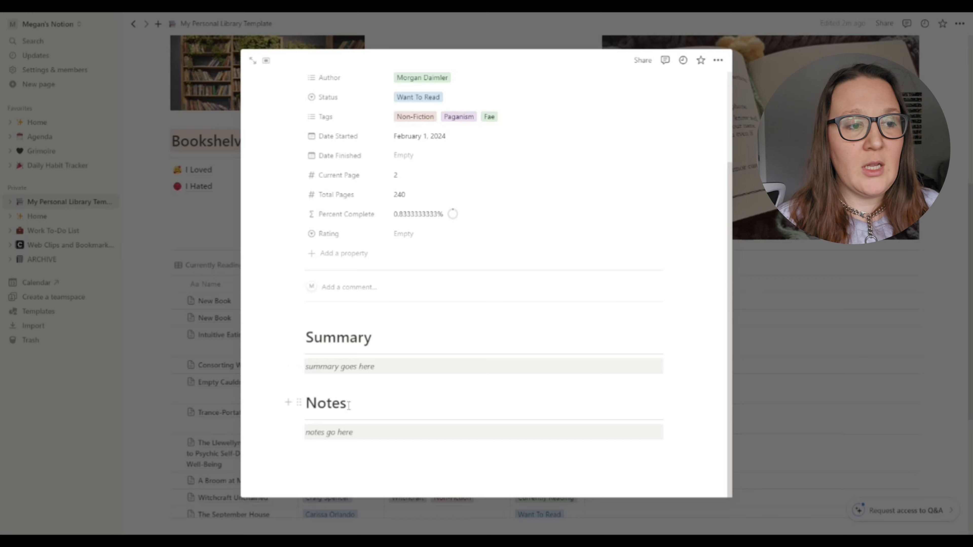
{"action": "double_click", "coordinate": [342, 366]}
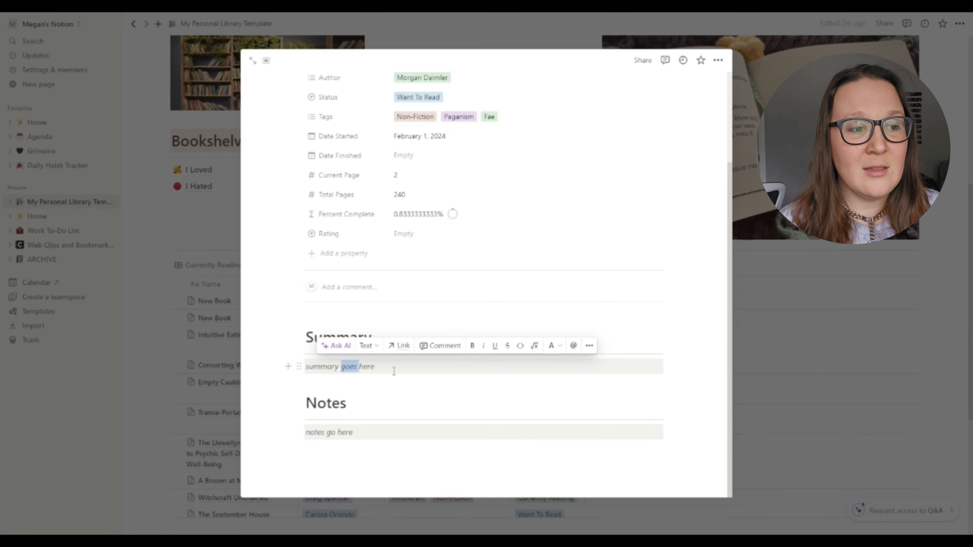
{"action": "left_click", "coordinate": [344, 433]}
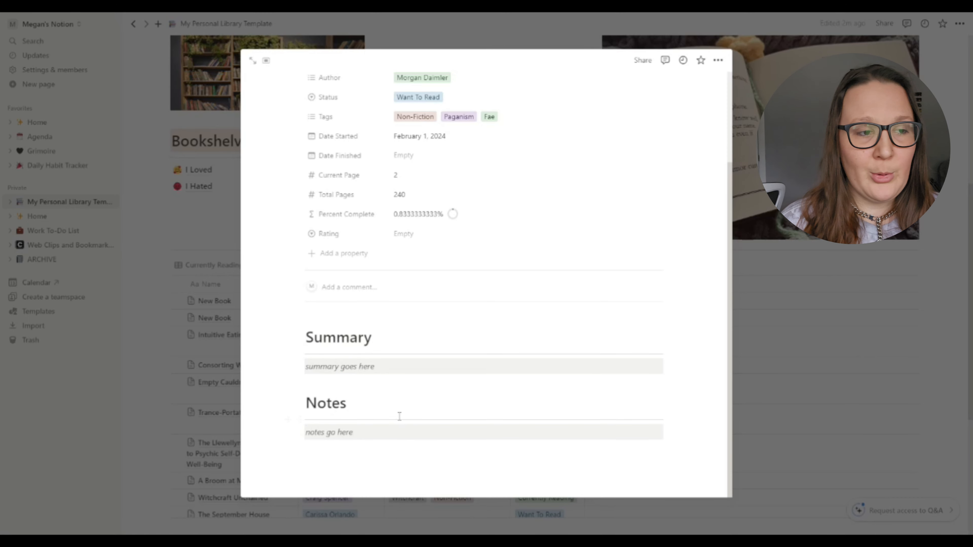
{"action": "scroll", "coordinate": [406, 347], "scroll_direction": "up", "scroll_amount": 5}
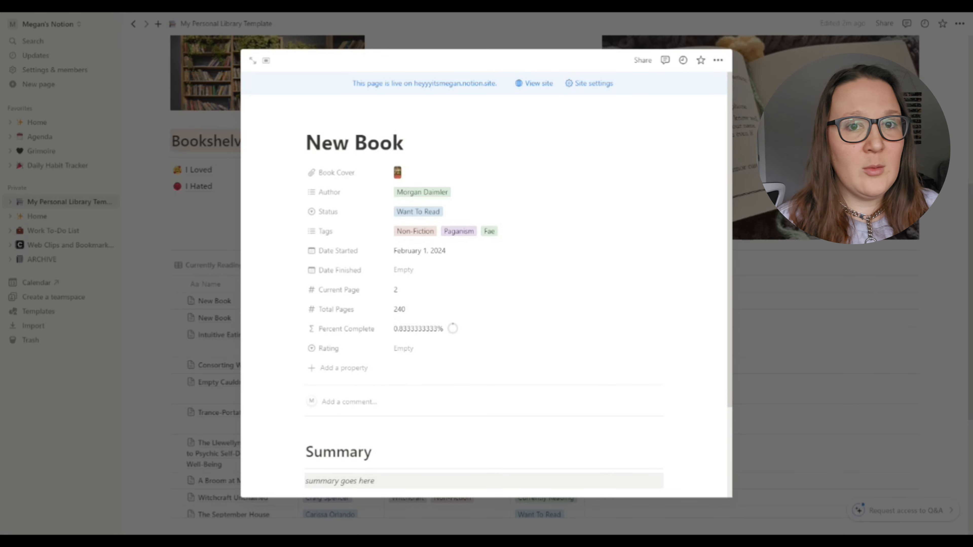
- Reopen the filled-in New Book entry from All Books and retitle it "Fairies: A Guide To The Celtic Fair Folk"
{"action": "left_click", "coordinate": [930, 222]}
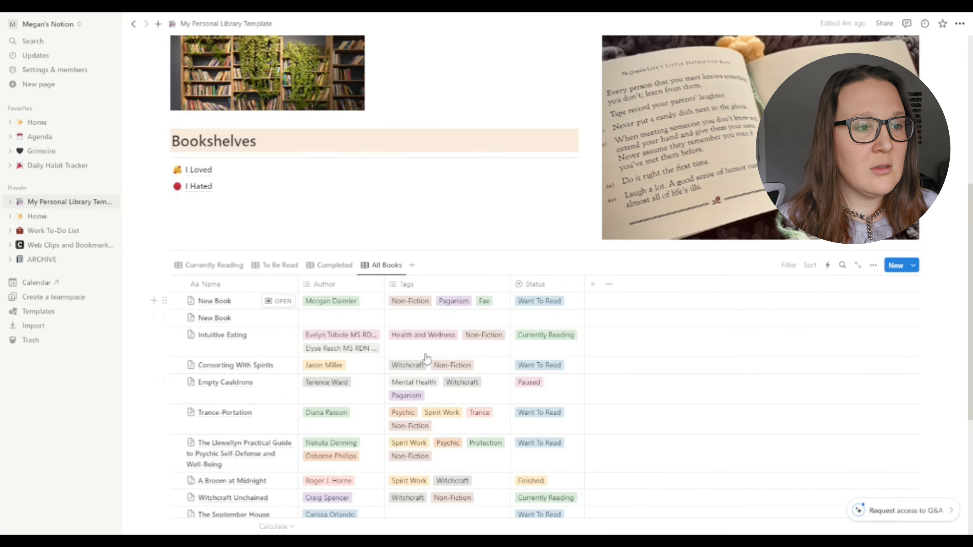
{"action": "left_click", "coordinate": [275, 299]}
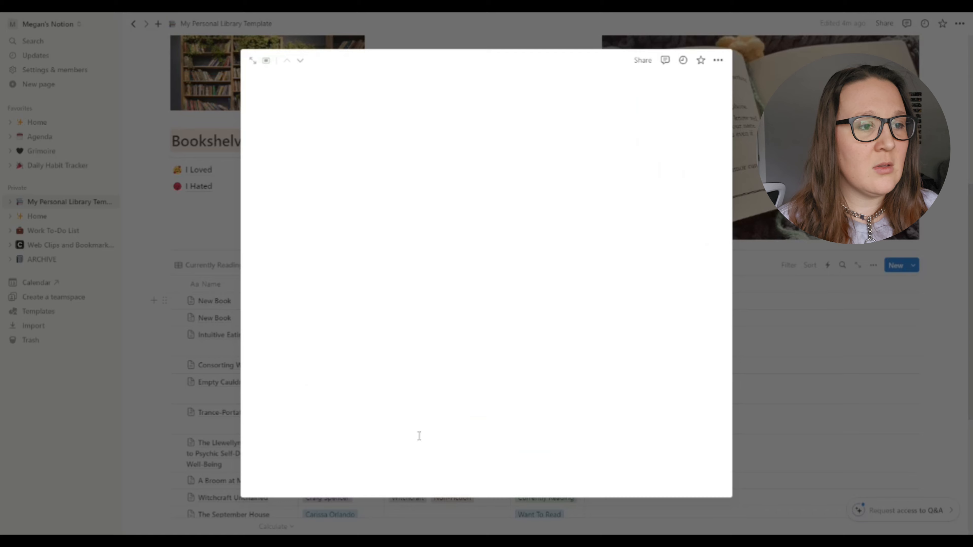
{"action": "triple_click", "coordinate": [364, 142]}
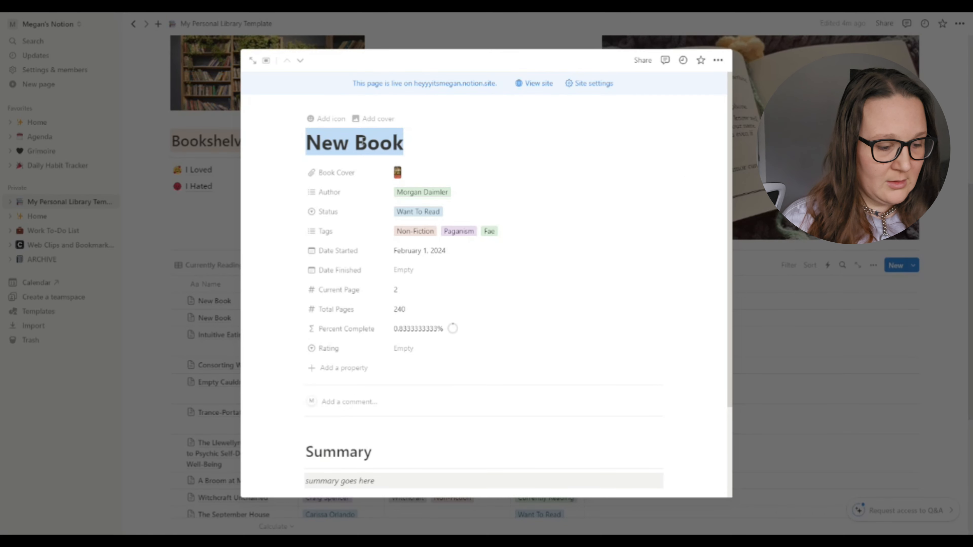
{"action": "type", "text": "Fairies"}
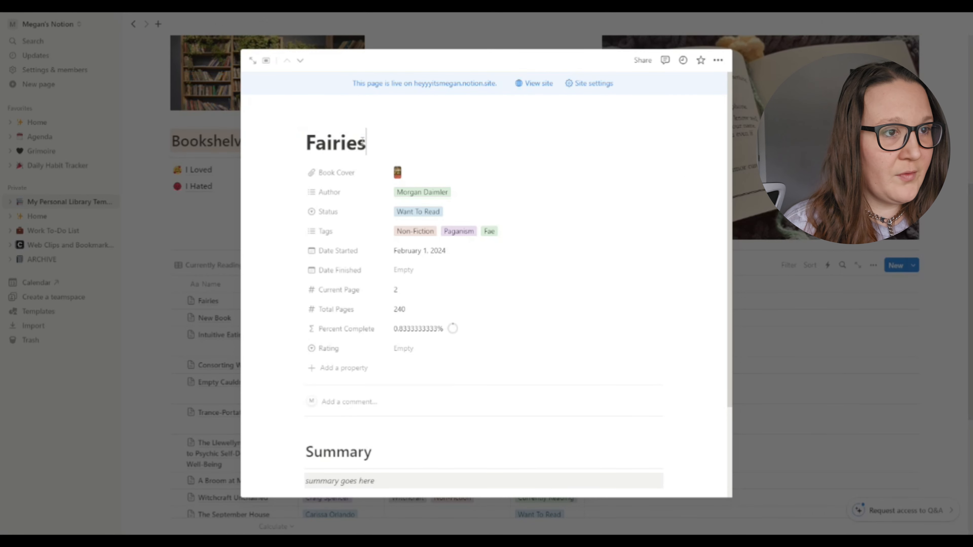
{"action": "type", "text": ": A Guide"}
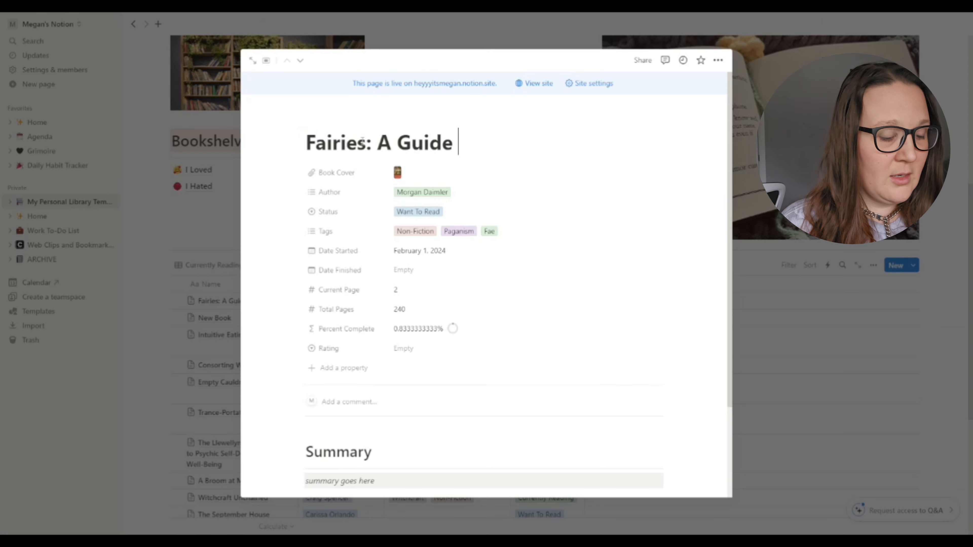
{"action": "type", "text": " To The Celt"}
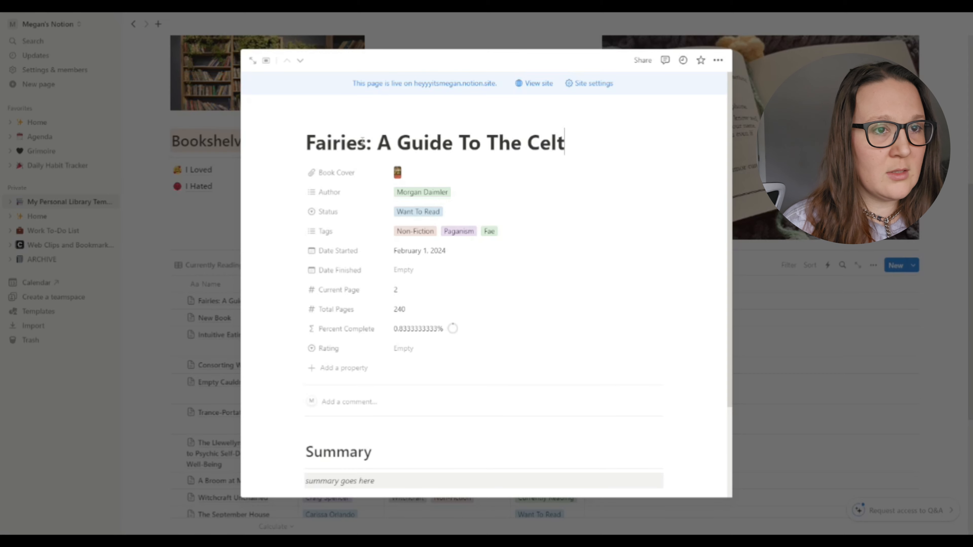
{"action": "type", "text": "ic Fair Folk"}
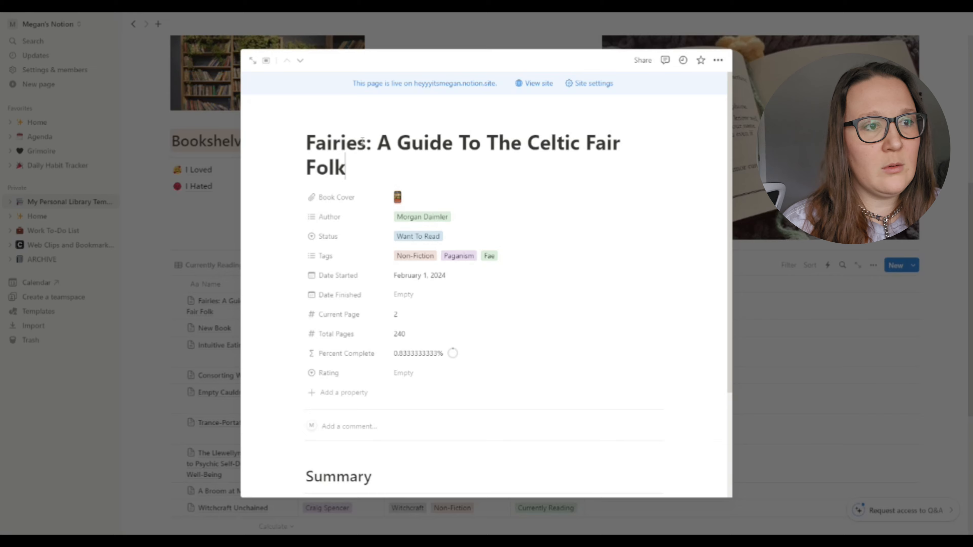
{"action": "left_click", "coordinate": [881, 303]}
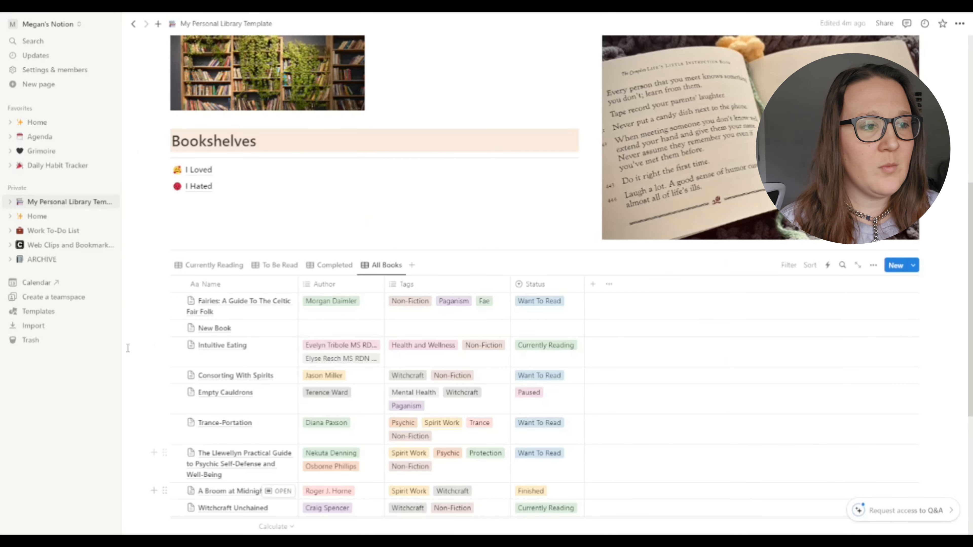
- Delete the empty New Book entry from the All Books view and look over the remaining list
{"action": "left_click", "coordinate": [165, 329]}
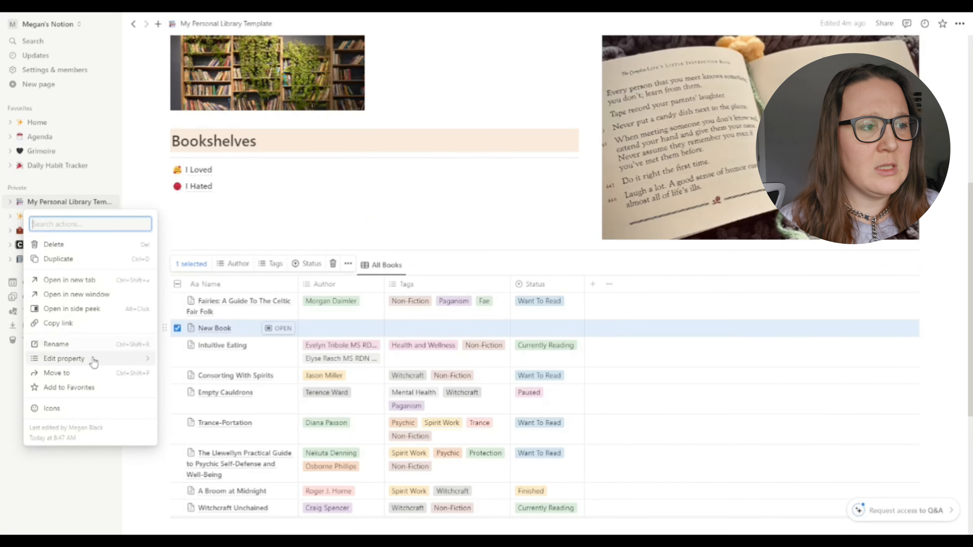
{"action": "left_click", "coordinate": [79, 245]}
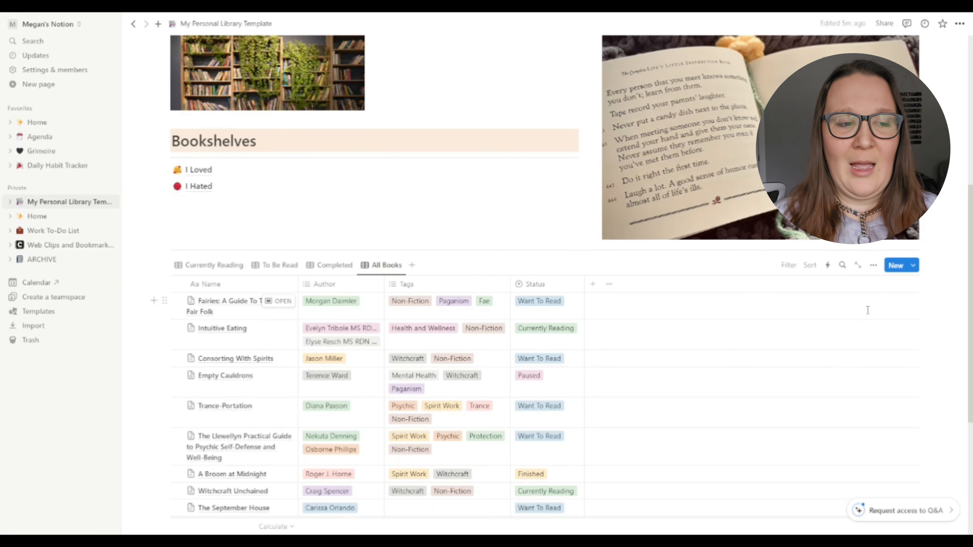
{"action": "scroll", "coordinate": [847, 305], "scroll_direction": "down", "scroll_amount": 3}
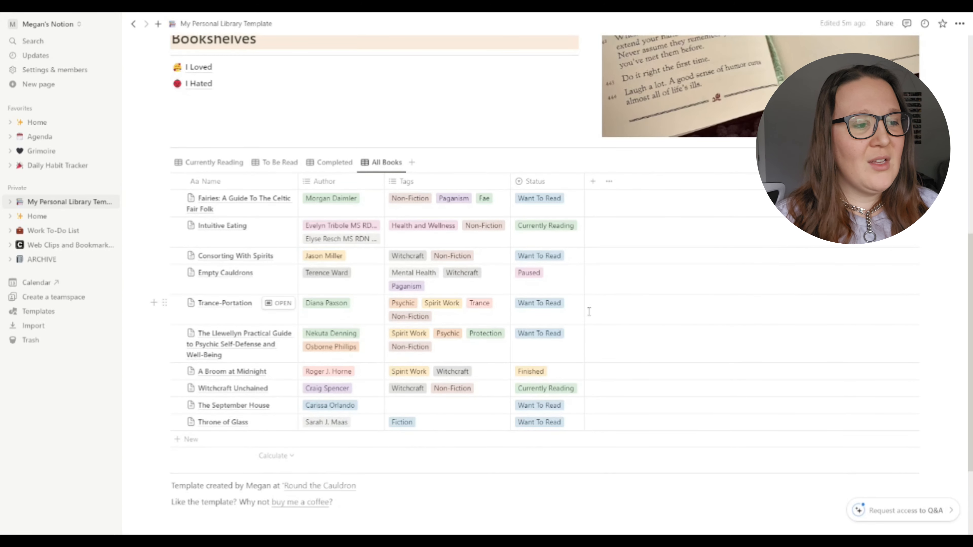
- Examine the Completed view's Status filter and its view options in the book list
{"action": "scroll", "coordinate": [720, 307], "scroll_direction": "up", "scroll_amount": 2}
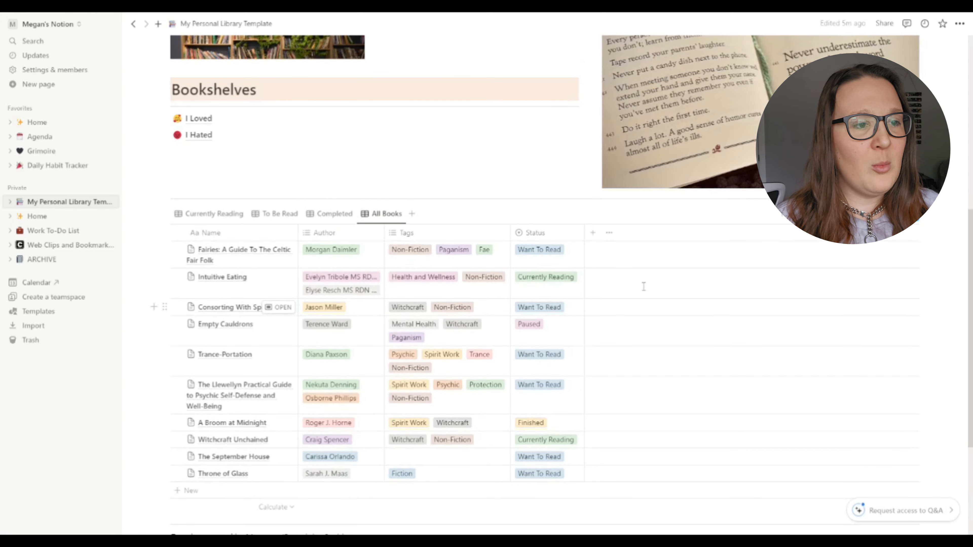
{"action": "left_click", "coordinate": [336, 214]}
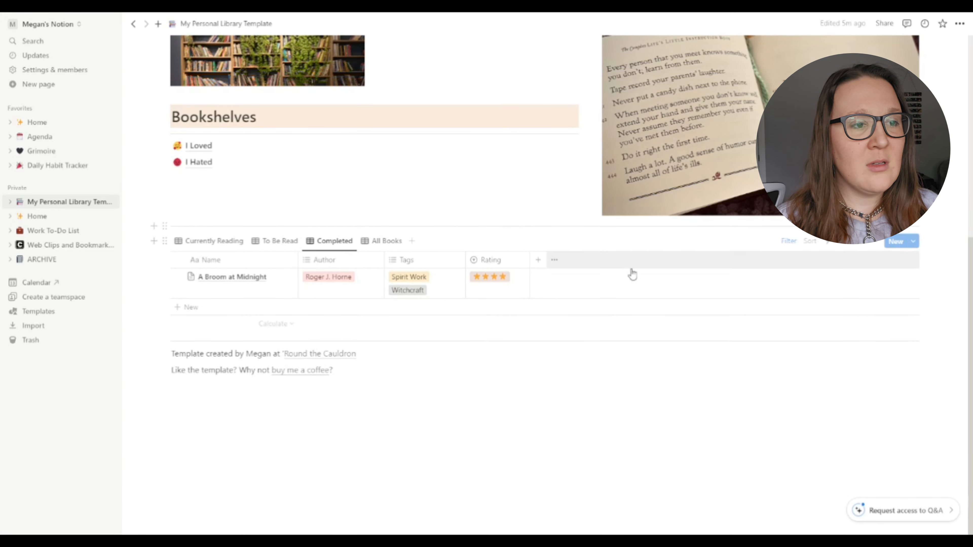
{"action": "left_click", "coordinate": [788, 242]}
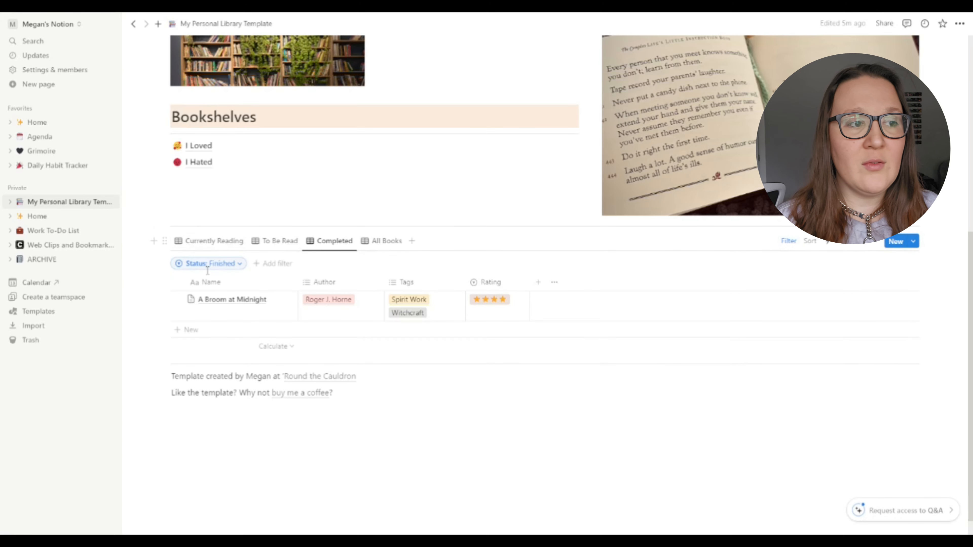
{"action": "left_click", "coordinate": [876, 244]}
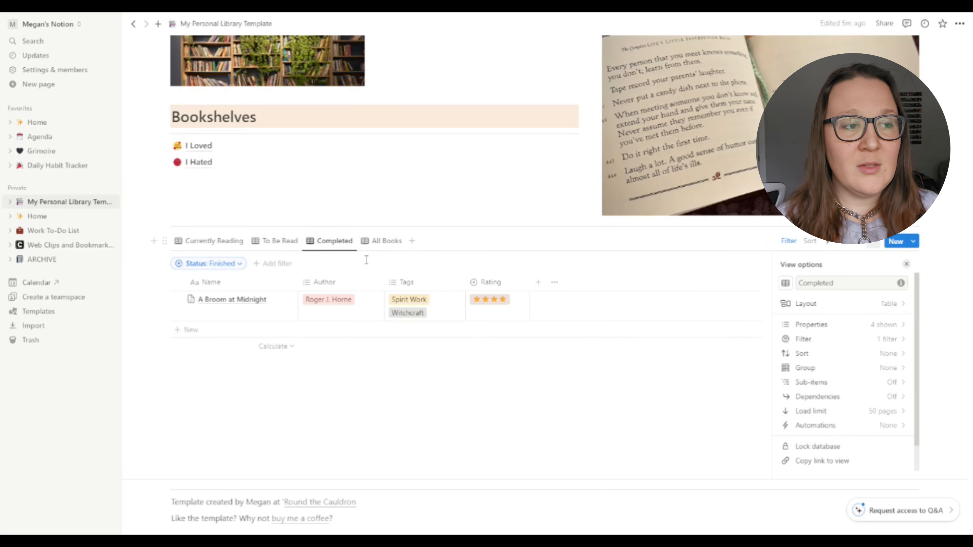
- Display the Status filters of the To Be Read and Currently Reading views to compare how each list is limited
{"action": "left_click", "coordinate": [272, 241]}
{"action": "left_click", "coordinate": [792, 292]}
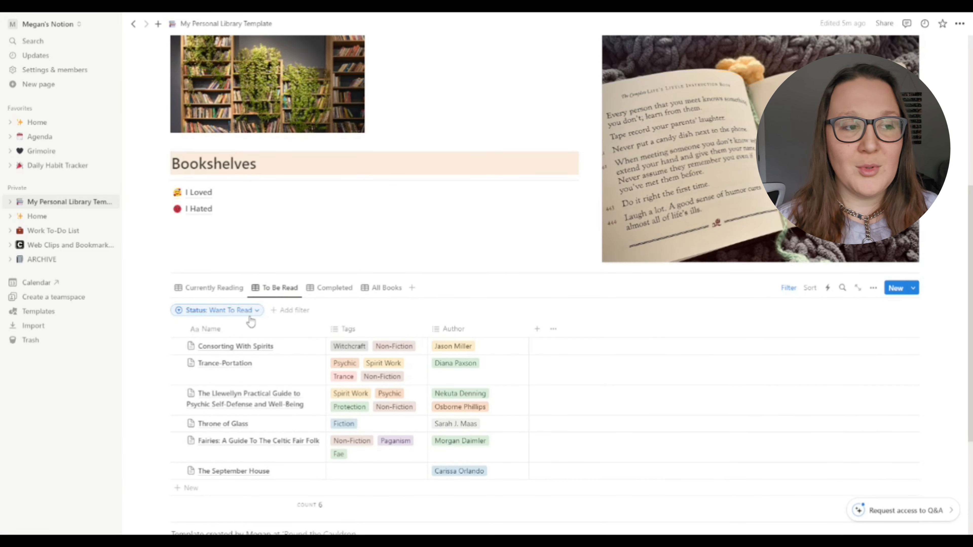
{"action": "left_click", "coordinate": [214, 288]}
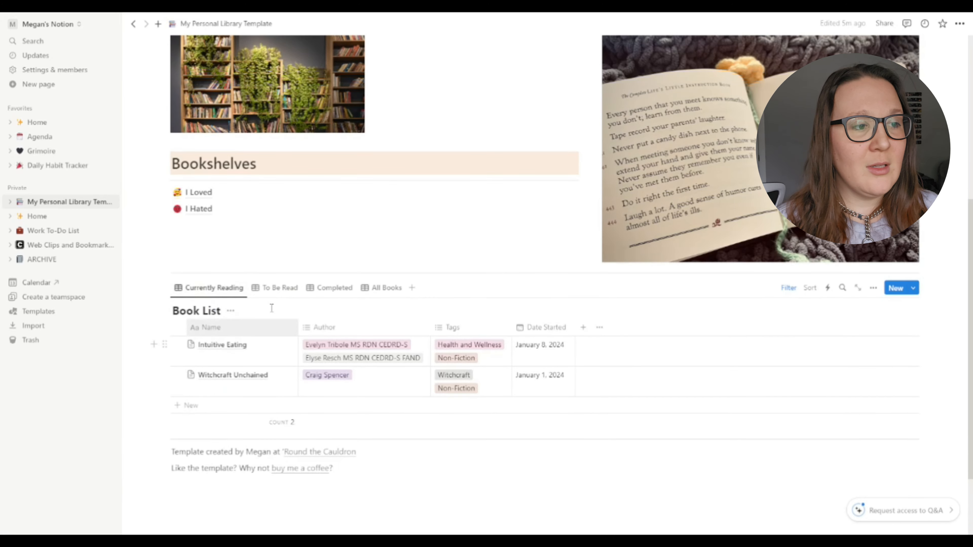
{"action": "left_click", "coordinate": [795, 292]}
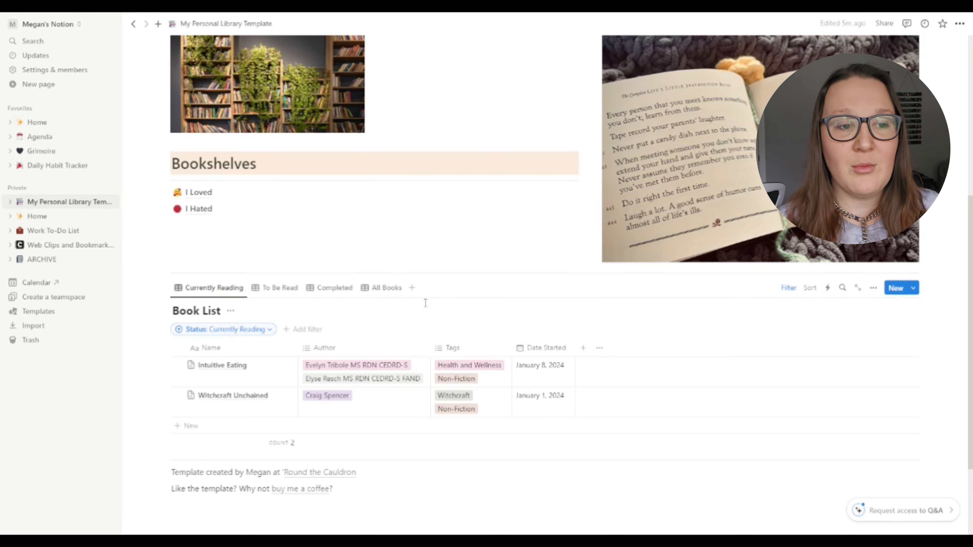
- In the Currently Reading view, hide the Tags and Date Started properties and show Percent Complete
{"action": "left_click", "coordinate": [872, 288]}
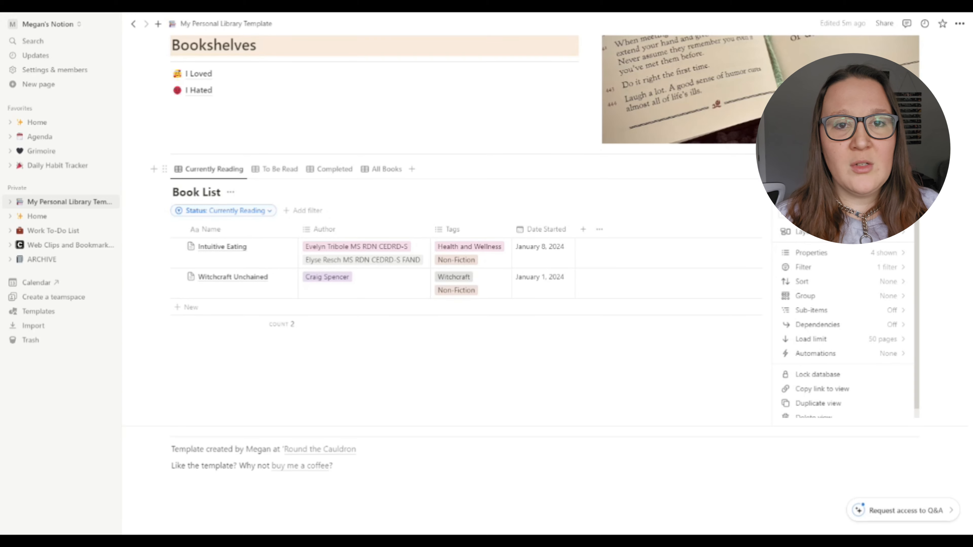
{"action": "left_click", "coordinate": [849, 253]}
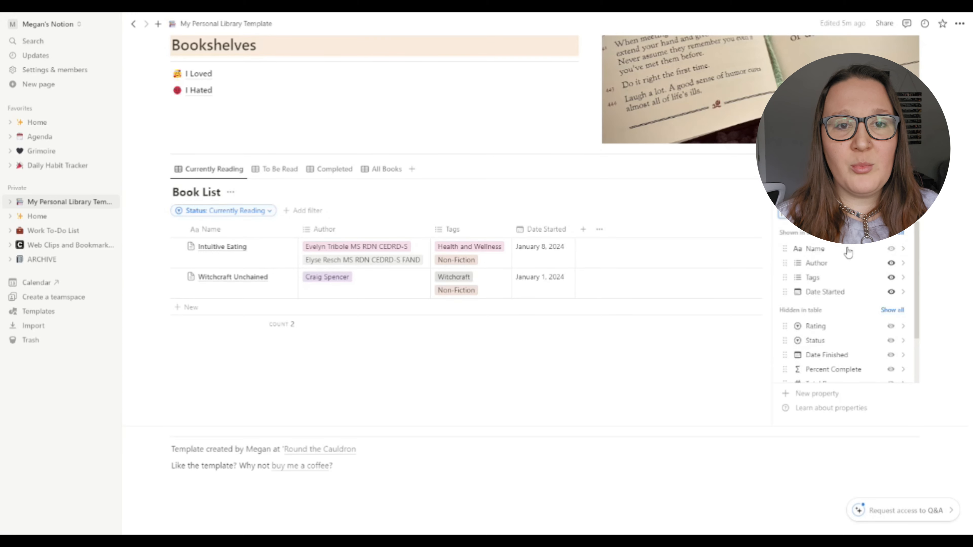
{"action": "scroll", "coordinate": [916, 287], "scroll_direction": "down", "scroll_amount": 2}
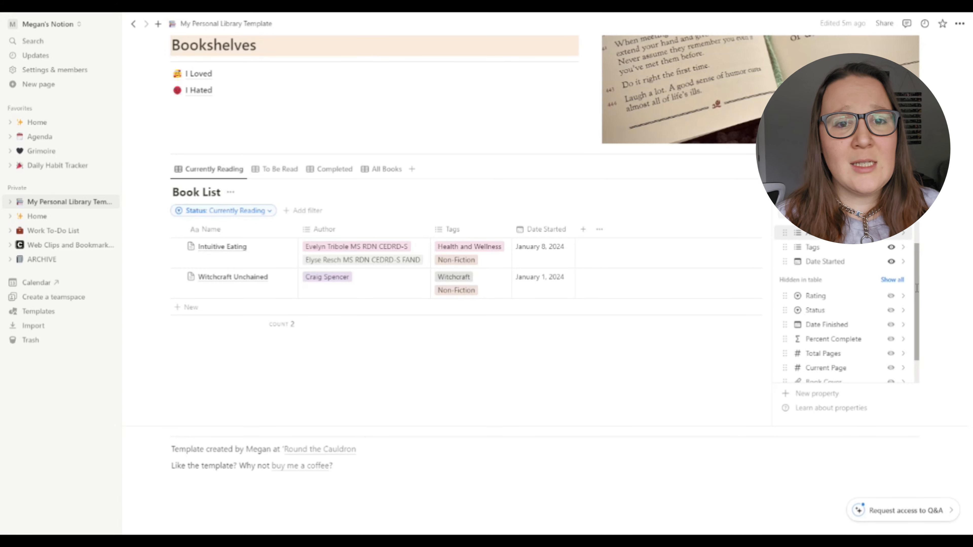
{"action": "left_click", "coordinate": [890, 247]}
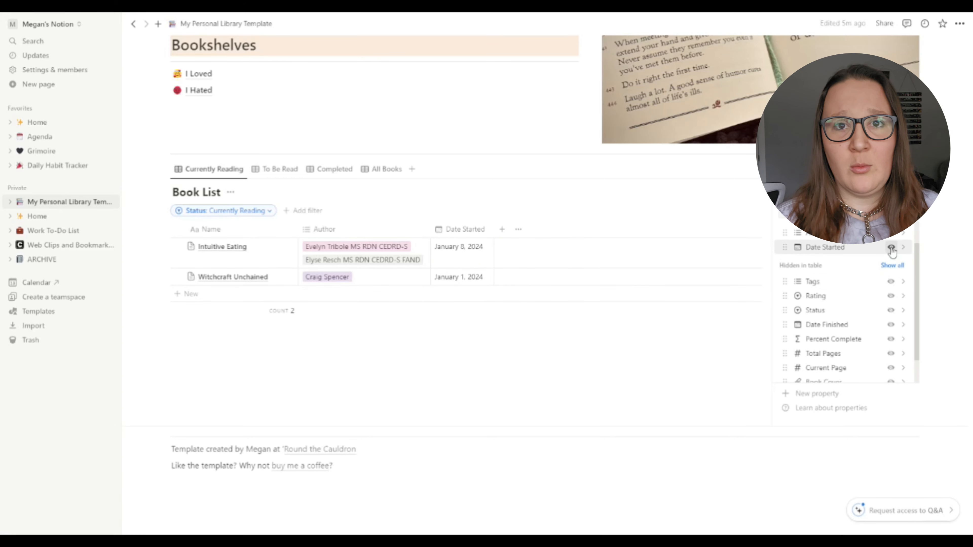
{"action": "left_click", "coordinate": [891, 248]}
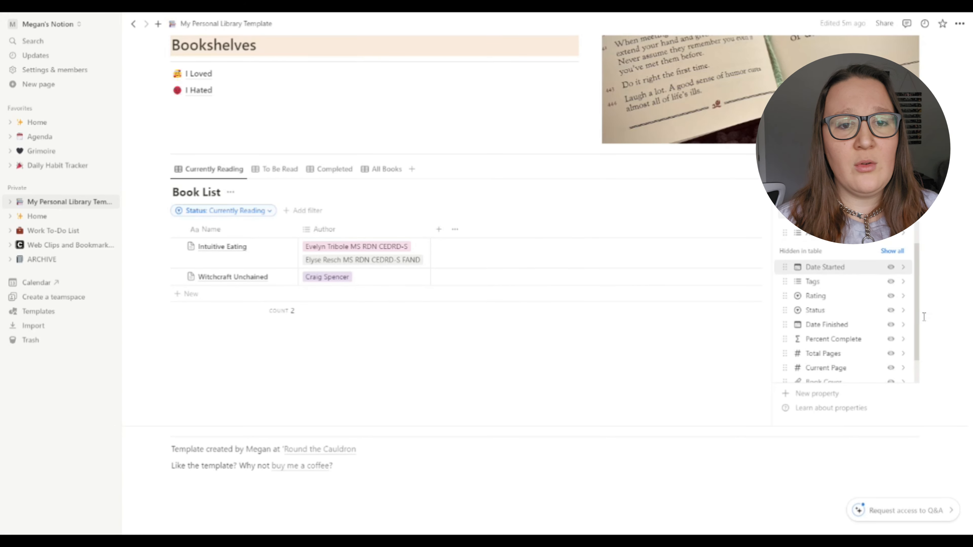
{"action": "left_click", "coordinate": [891, 338]}
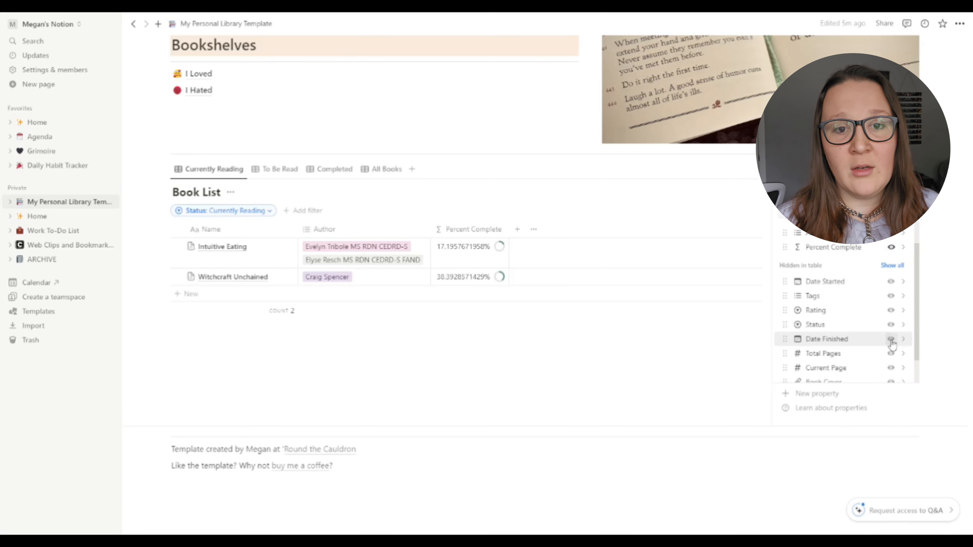
- Hide Percent Complete again in the Currently Reading view, restore Tags and Date Started, and close the view options
{"action": "scroll", "coordinate": [890, 341], "scroll_direction": "up", "scroll_amount": 2}
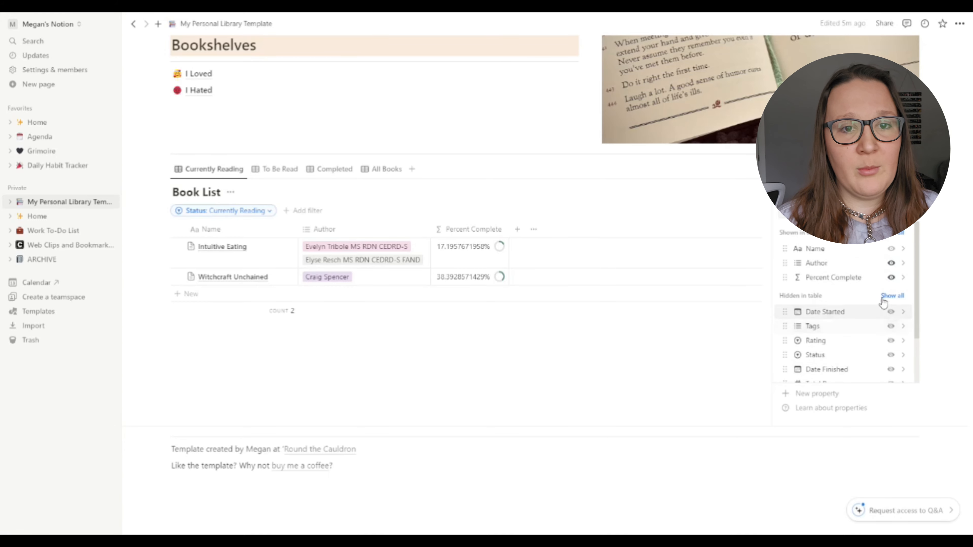
{"action": "left_click", "coordinate": [891, 279]}
{"action": "scroll", "coordinate": [879, 268], "scroll_direction": "down", "scroll_amount": 3}
{"action": "scroll", "coordinate": [890, 278], "scroll_direction": "up", "scroll_amount": 3}
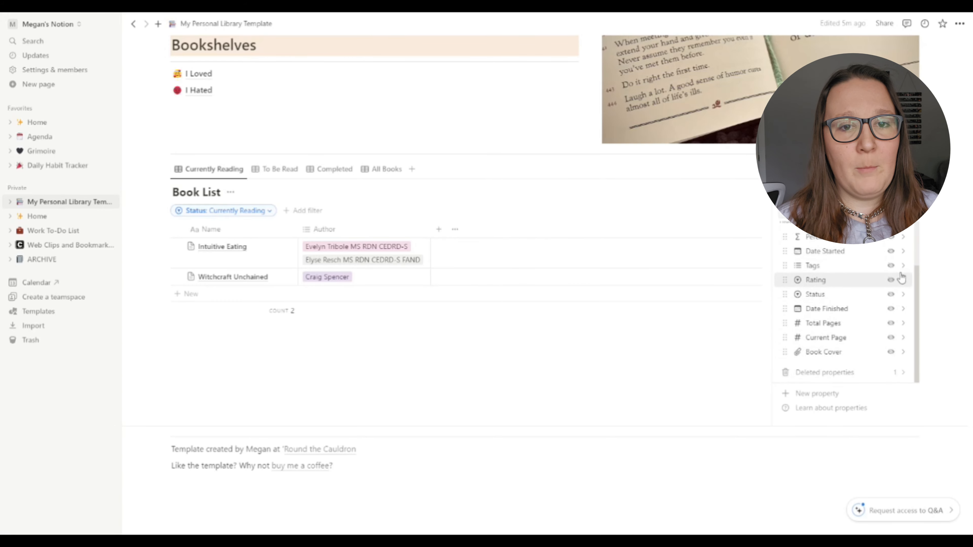
{"action": "left_click", "coordinate": [890, 266]}
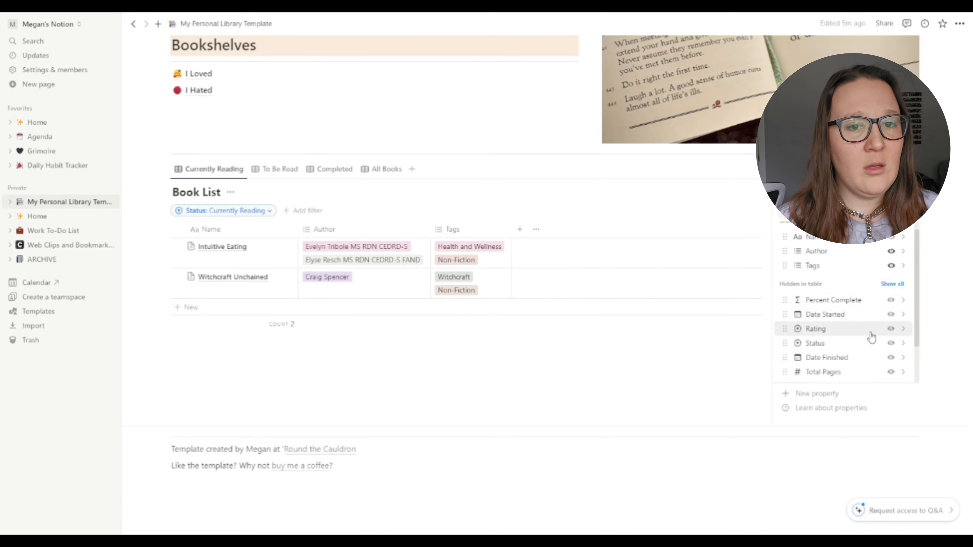
{"action": "left_click", "coordinate": [890, 314]}
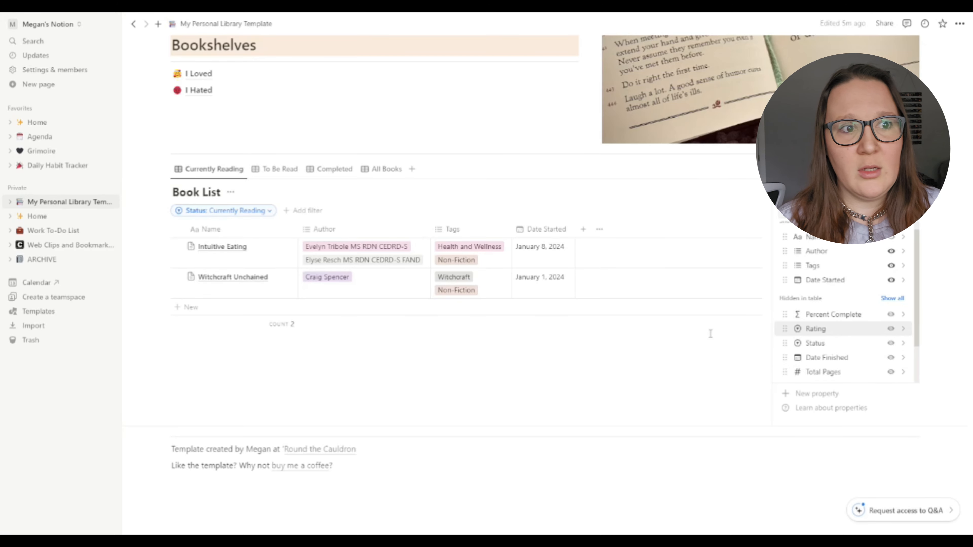
{"action": "left_click", "coordinate": [667, 352]}
- Open the I Loved bookshelf and inspect the Rating filter options on its Book List gallery
{"action": "scroll", "coordinate": [428, 233], "scroll_direction": "up", "scroll_amount": 5}
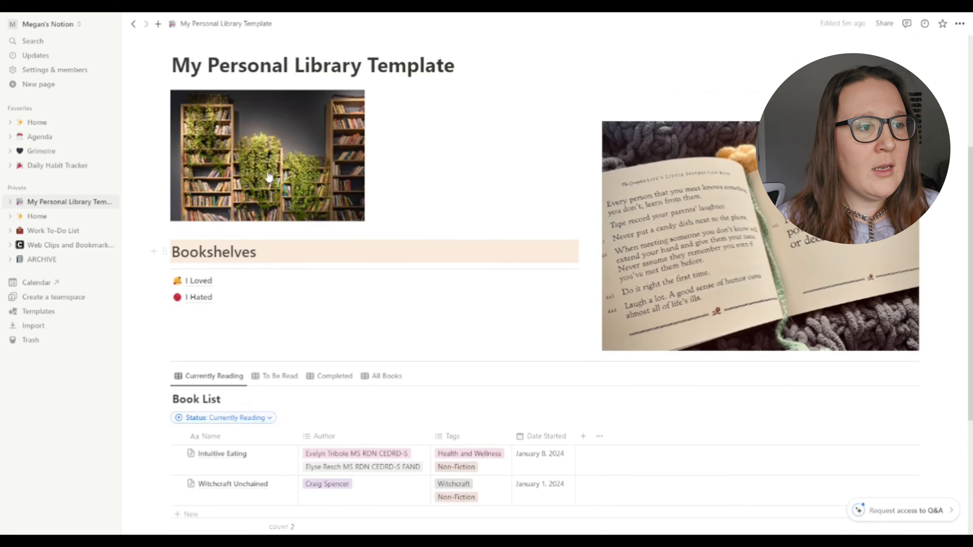
{"action": "scroll", "coordinate": [319, 282], "scroll_direction": "down", "scroll_amount": 1}
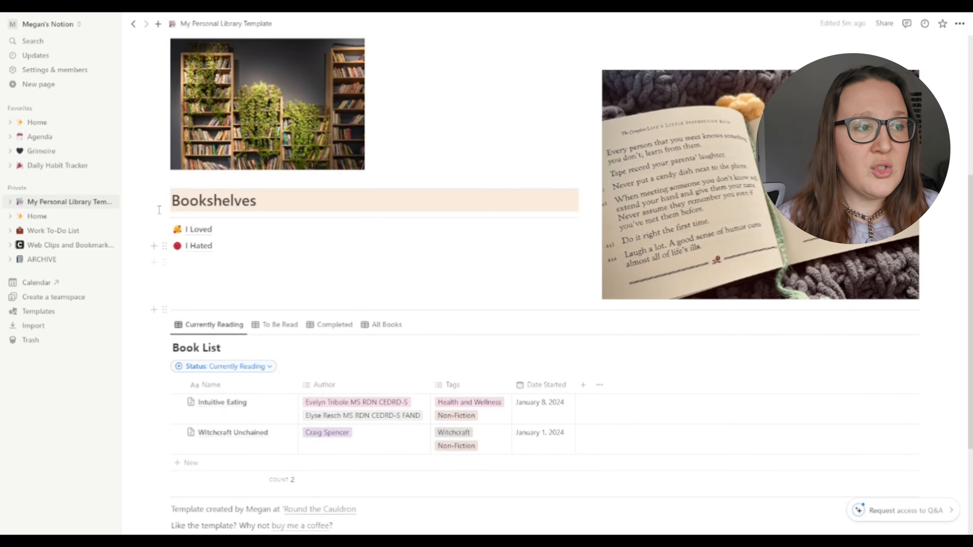
{"action": "left_click", "coordinate": [197, 230]}
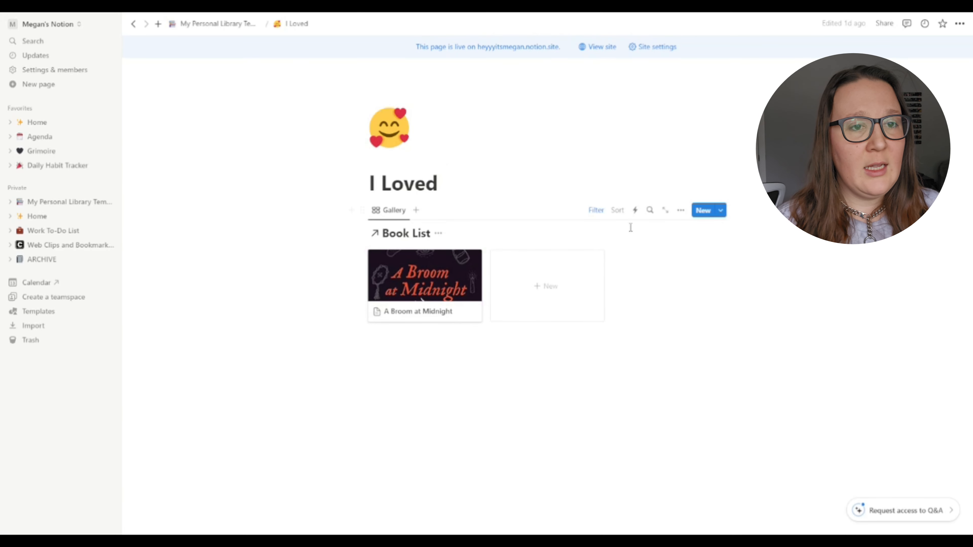
{"action": "left_click", "coordinate": [595, 210]}
{"action": "left_click", "coordinate": [480, 253]}
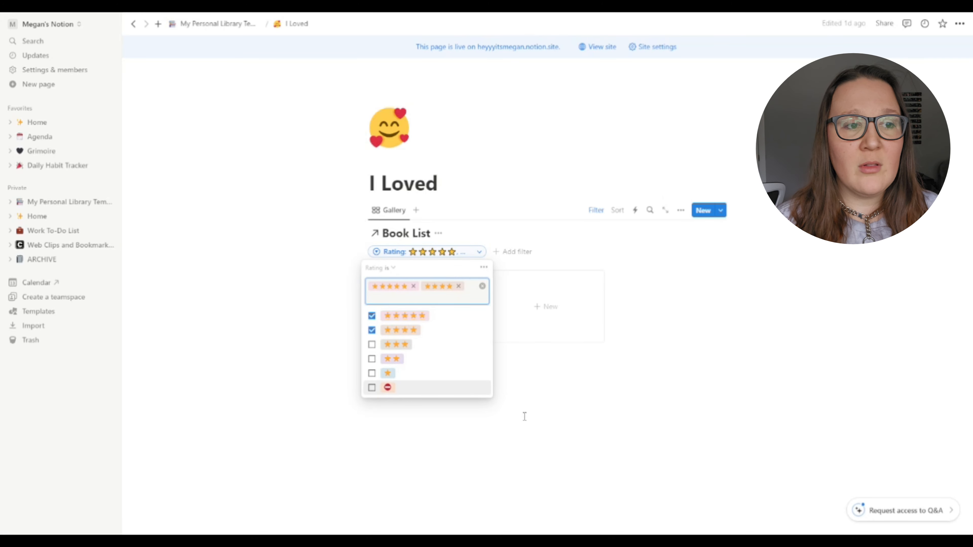
{"action": "left_click", "coordinate": [584, 434]}
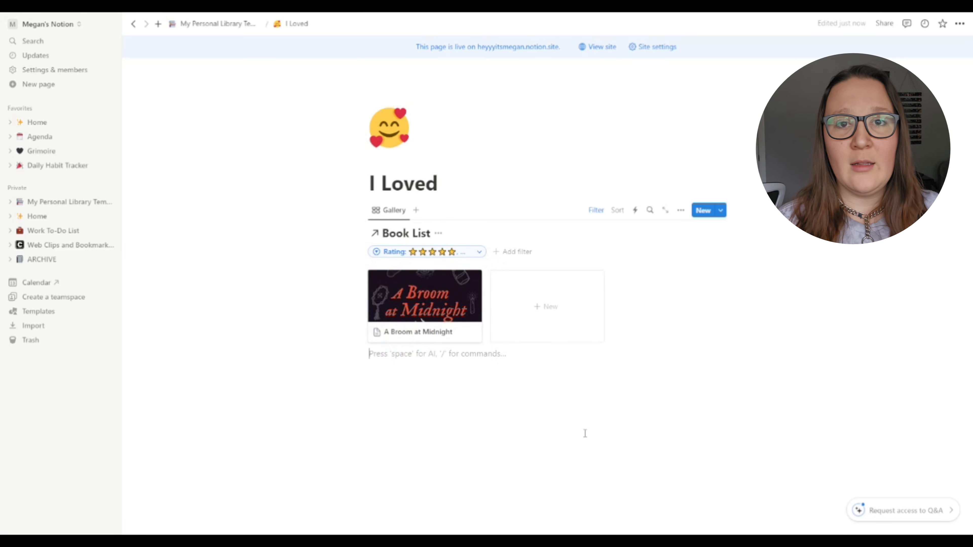
- Go back to the template page, open the I Hated bookshelf and inspect its gallery's Rating filter
{"action": "left_click", "coordinate": [219, 25]}
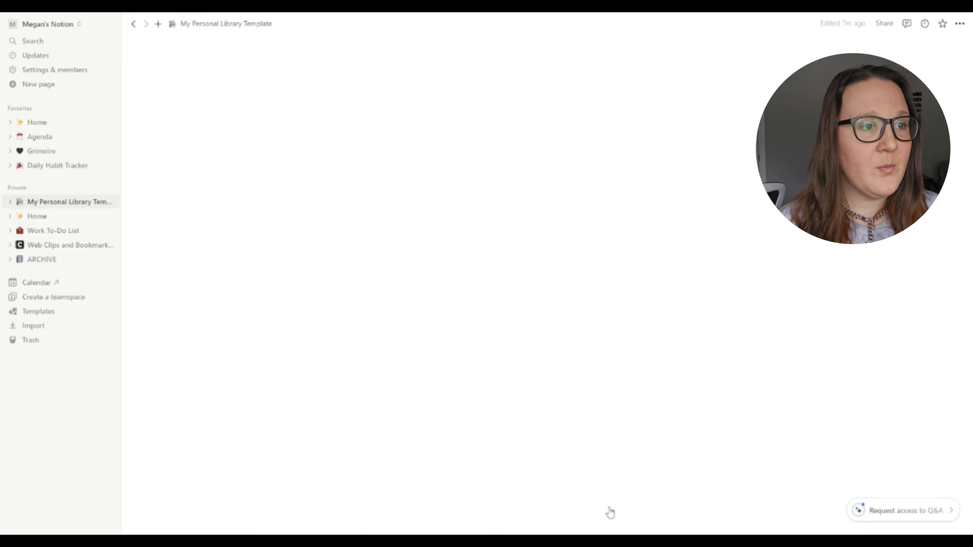
{"action": "left_click", "coordinate": [199, 501]}
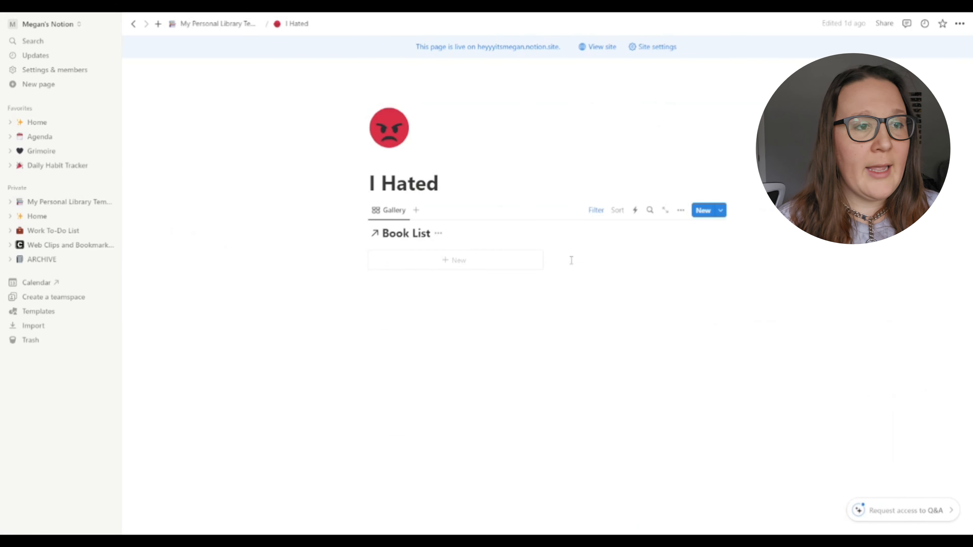
{"action": "left_click", "coordinate": [595, 210]}
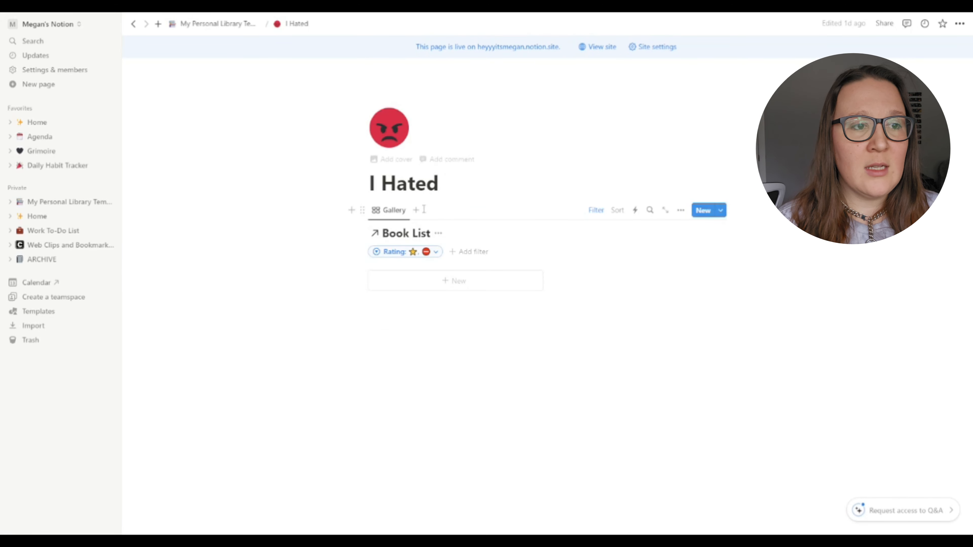
{"action": "left_click", "coordinate": [437, 253]}
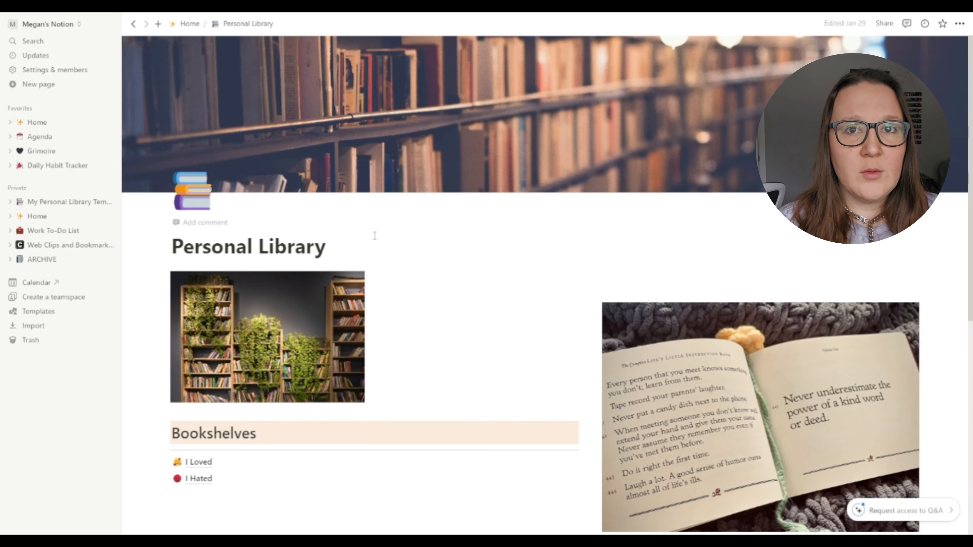
- Look through the Personal Library page's Book List and open the Witchcraft Unchained entry to view its Grimoire? property
{"action": "scroll", "coordinate": [504, 365], "scroll_direction": "down", "scroll_amount": 4}
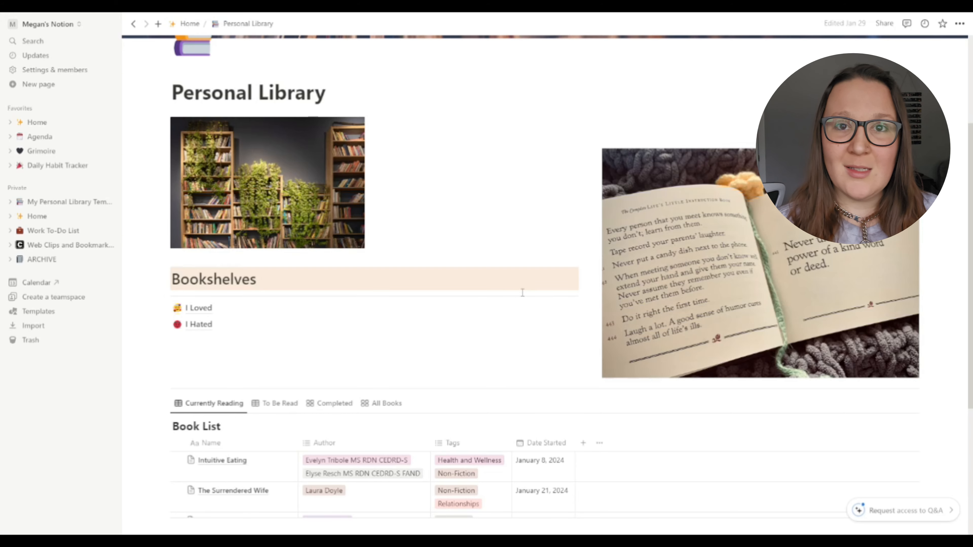
{"action": "scroll", "coordinate": [521, 293], "scroll_direction": "down", "scroll_amount": 2}
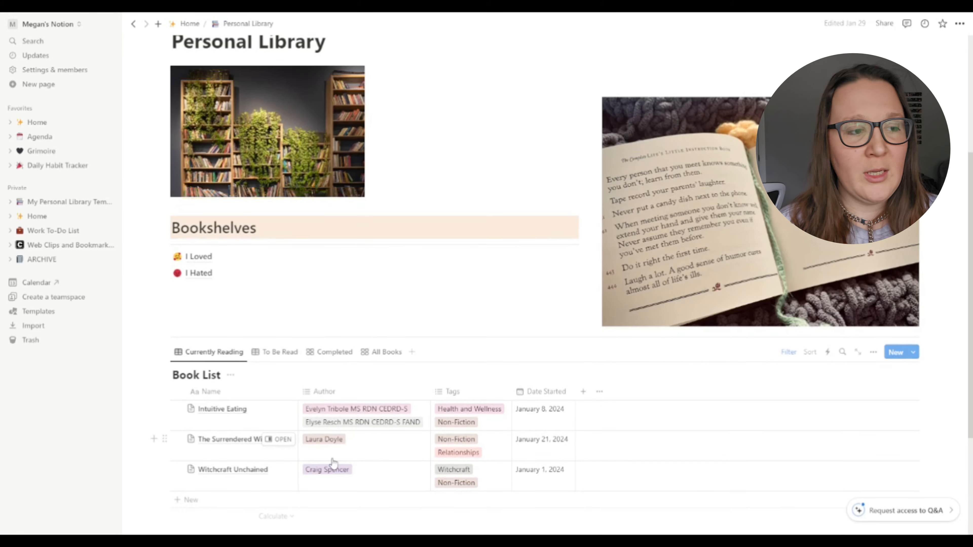
{"action": "left_click", "coordinate": [280, 470]}
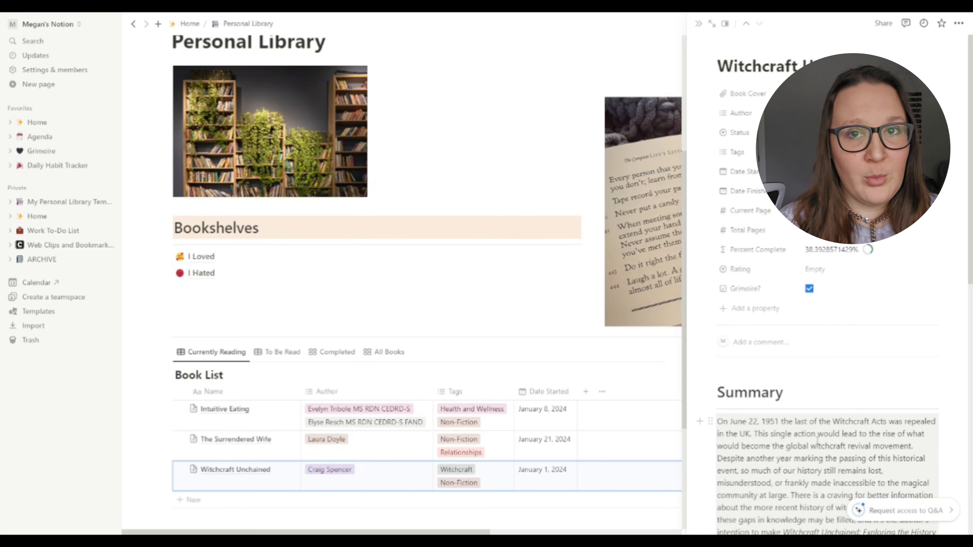
- Open the Grimoire's currently reading page and review its Currently Reading, To Be Read and All Books views
{"action": "left_click", "coordinate": [41, 152]}
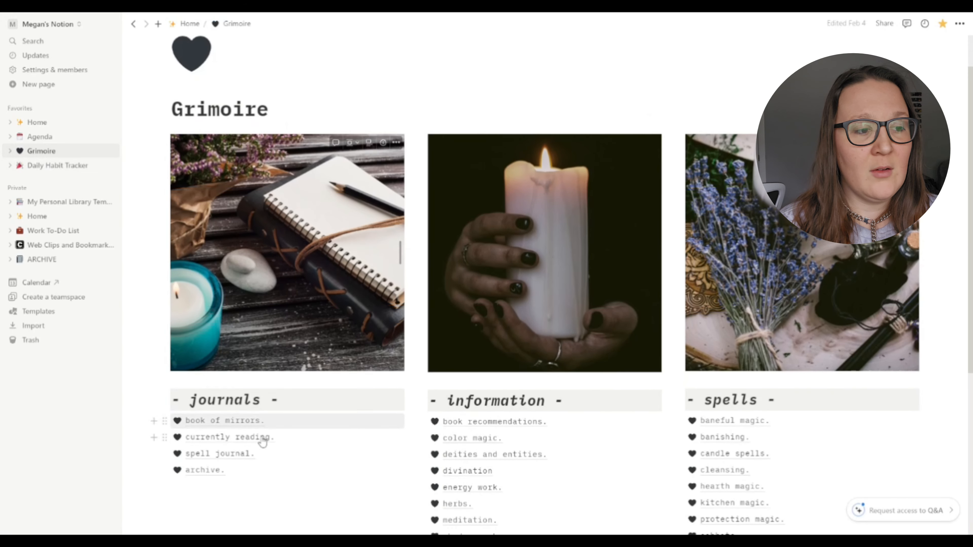
{"action": "left_click", "coordinate": [263, 438]}
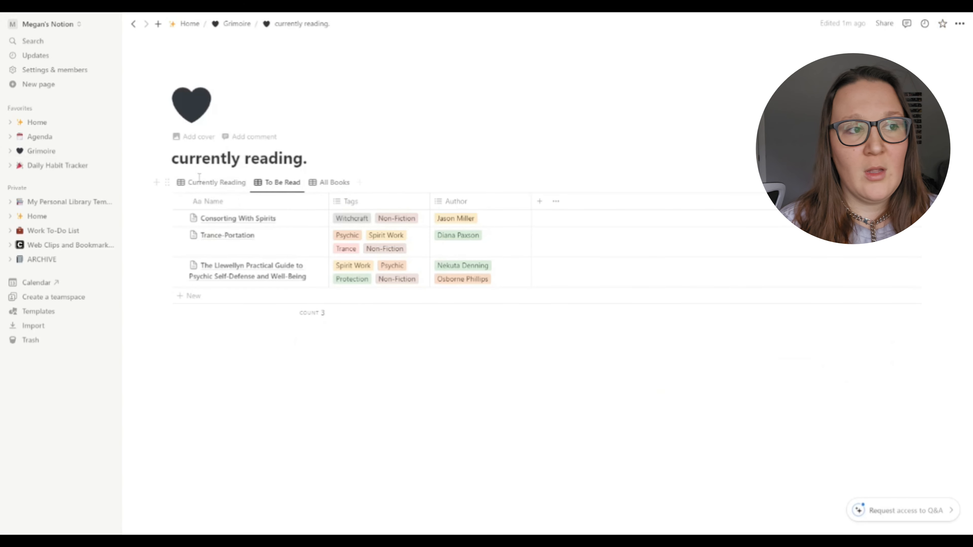
{"action": "left_click", "coordinate": [216, 183]}
{"action": "left_click", "coordinate": [279, 183]}
{"action": "left_click", "coordinate": [325, 185]}
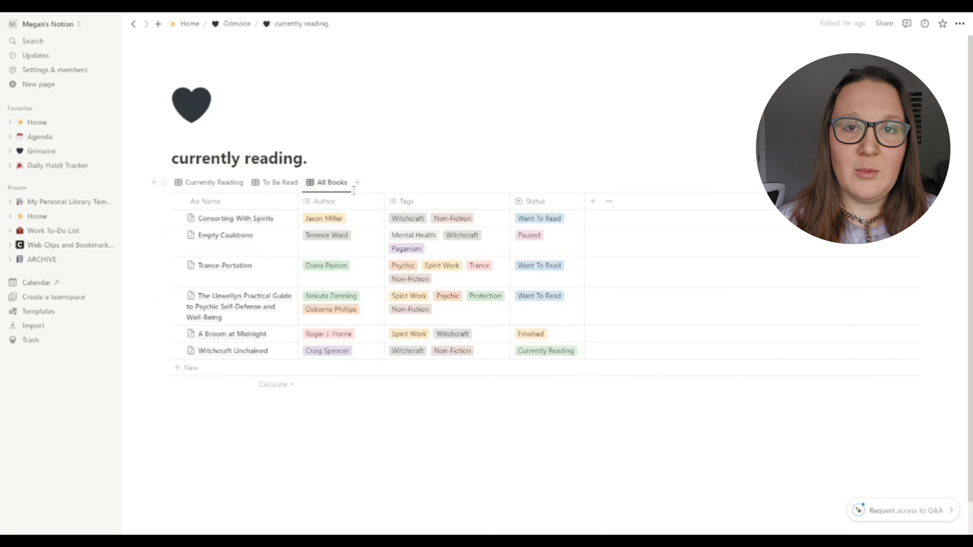
{"action": "left_click", "coordinate": [214, 182]}
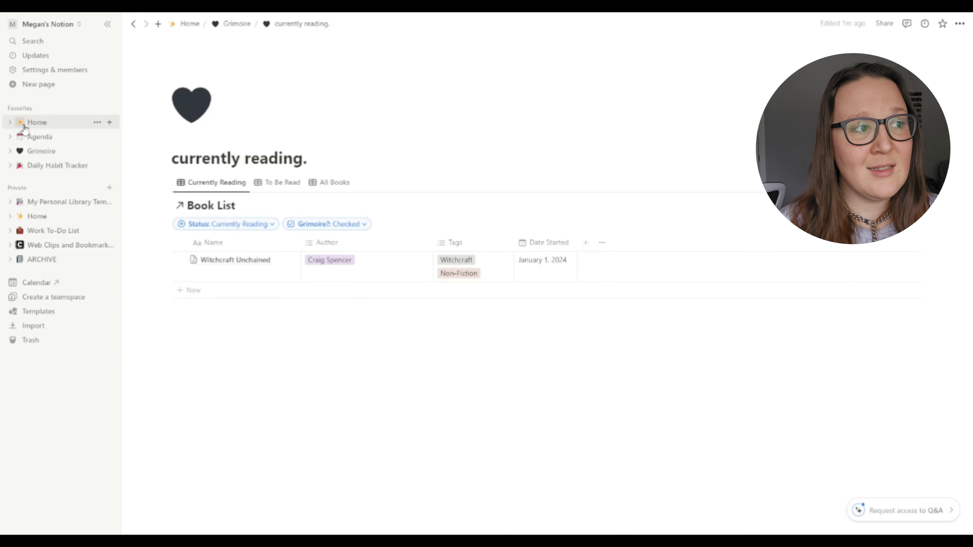
- Return to My Personal Library Template, look over the page and open its live published site
{"action": "left_click", "coordinate": [38, 129]}
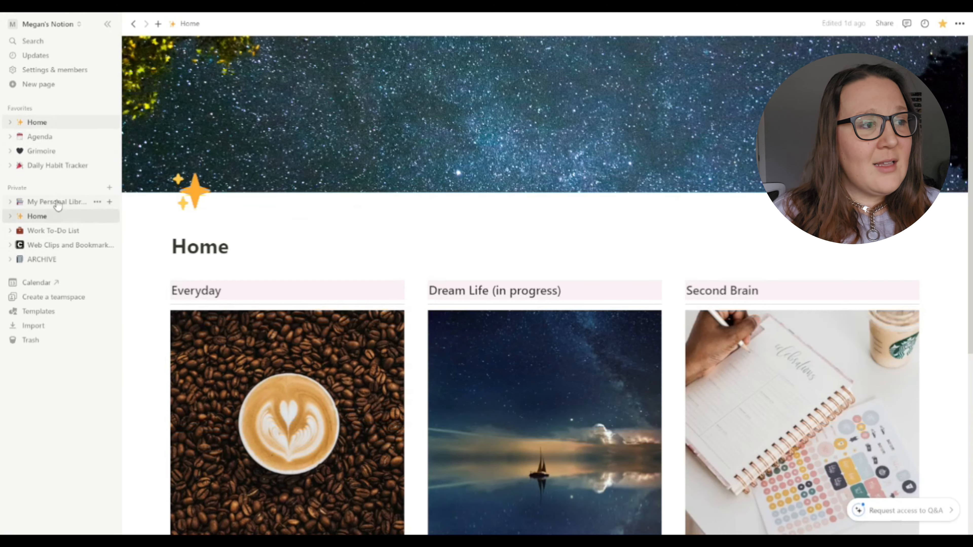
{"action": "left_click", "coordinate": [58, 202]}
{"action": "scroll", "coordinate": [506, 280], "scroll_direction": "down", "scroll_amount": 5}
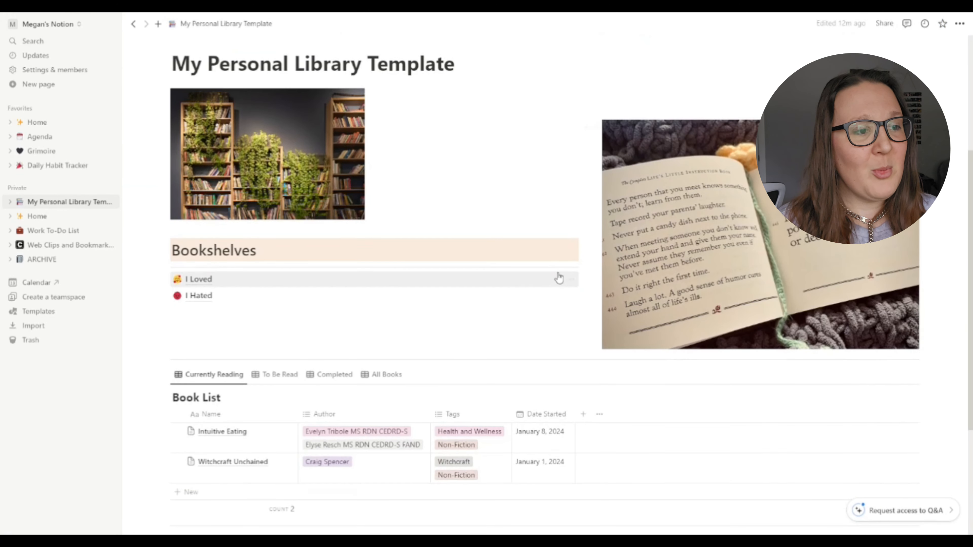
{"action": "scroll", "coordinate": [656, 260], "scroll_direction": "down", "scroll_amount": 2}
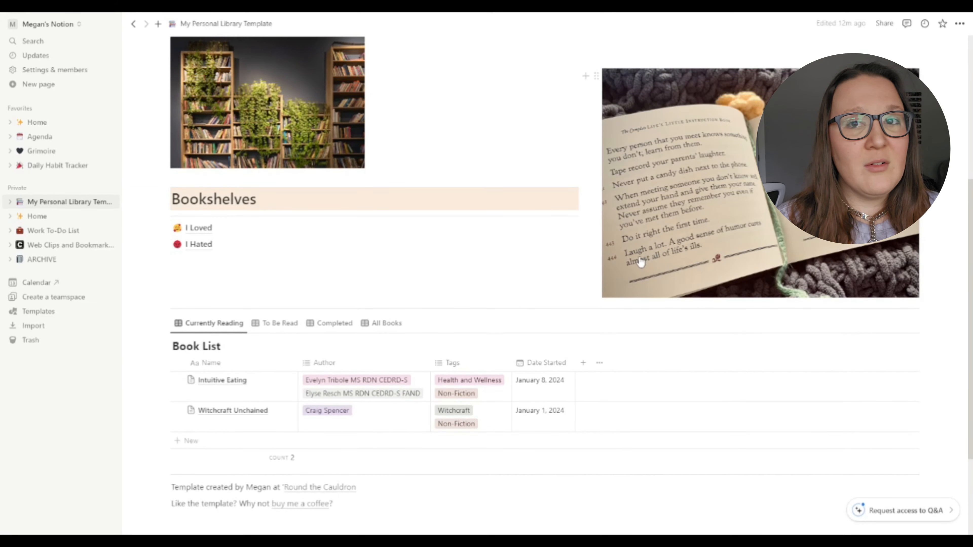
{"action": "scroll", "coordinate": [638, 263], "scroll_direction": "up", "scroll_amount": 10}
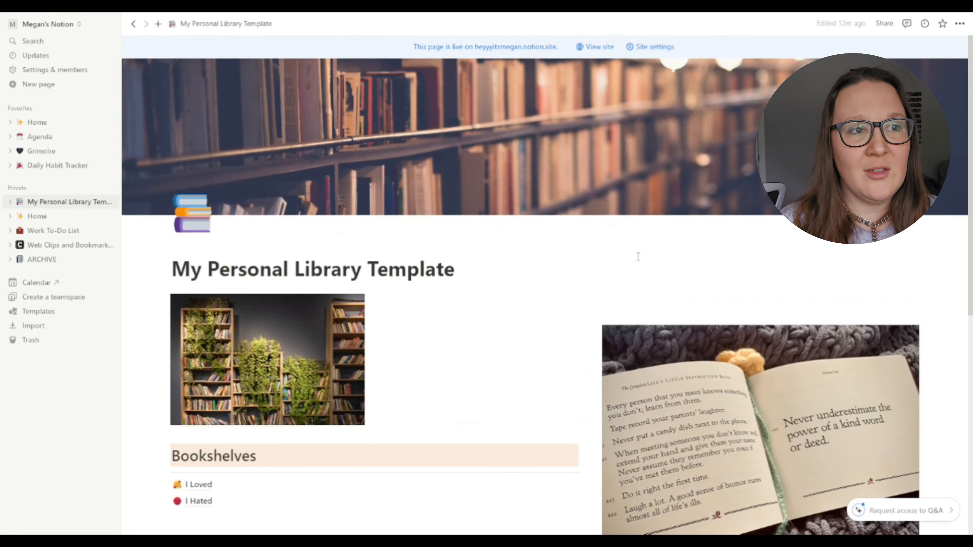
{"action": "left_click", "coordinate": [597, 47]}
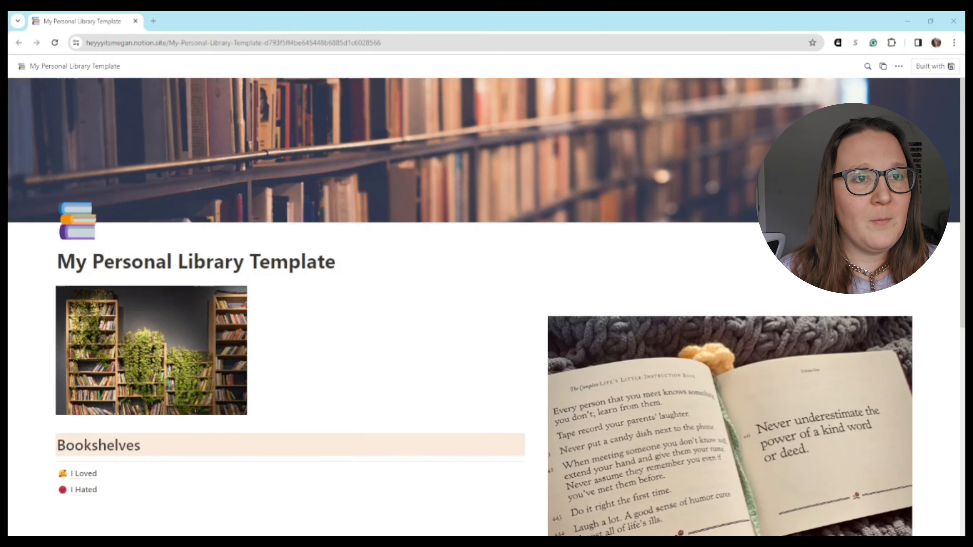